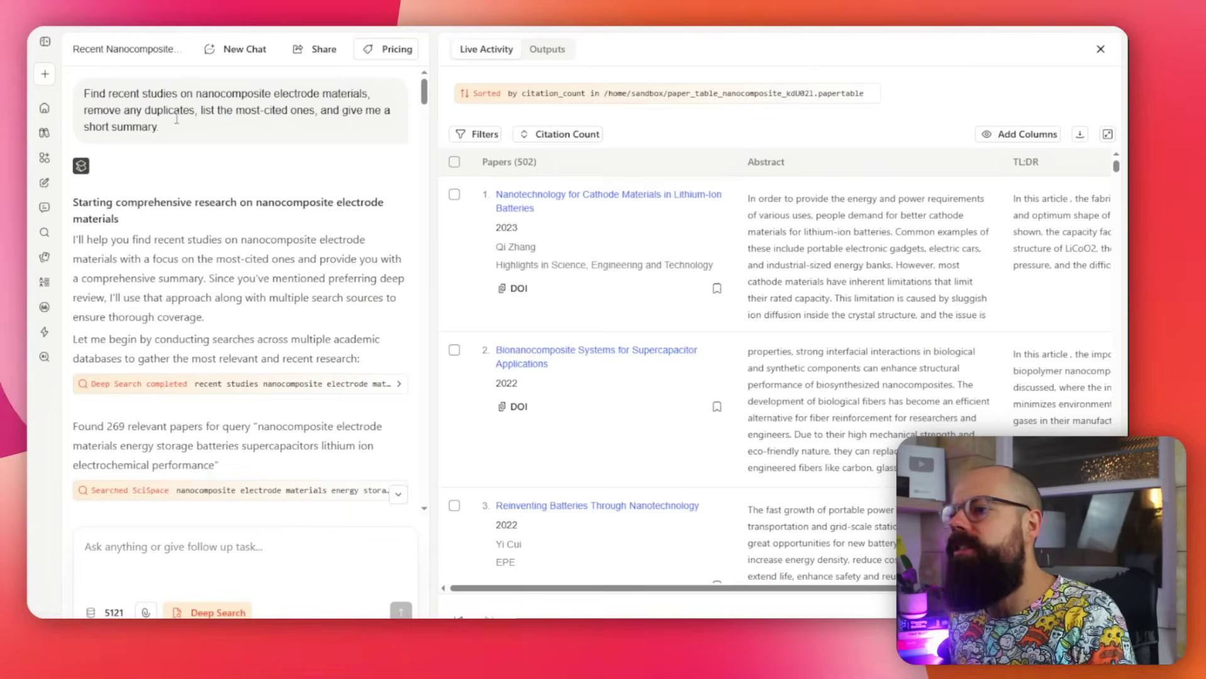
{"action": "scroll", "coordinate": [130, 217], "scroll_direction": "down", "scroll_amount": 5}
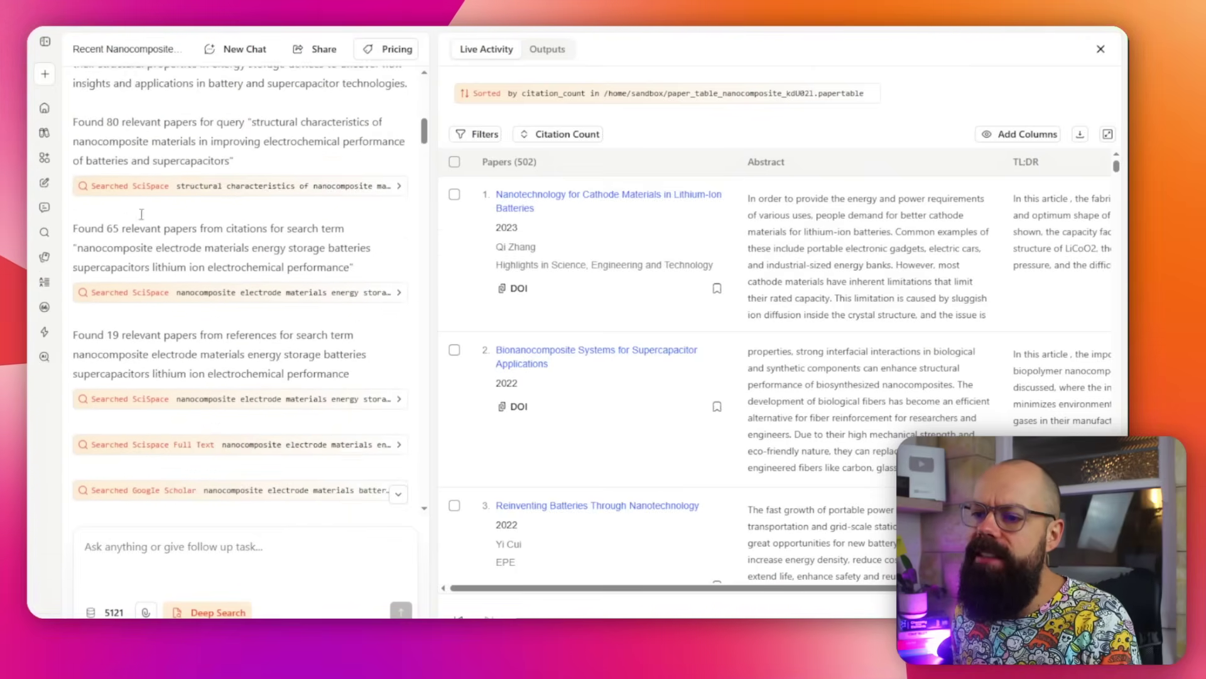
{"action": "scroll", "coordinate": [134, 219], "scroll_direction": "down", "scroll_amount": 5}
{"action": "scroll", "coordinate": [140, 220], "scroll_direction": "down", "scroll_amount": 5}
{"action": "scroll", "coordinate": [148, 221], "scroll_direction": "down", "scroll_amount": 5}
{"action": "scroll", "coordinate": [145, 222], "scroll_direction": "down", "scroll_amount": 5}
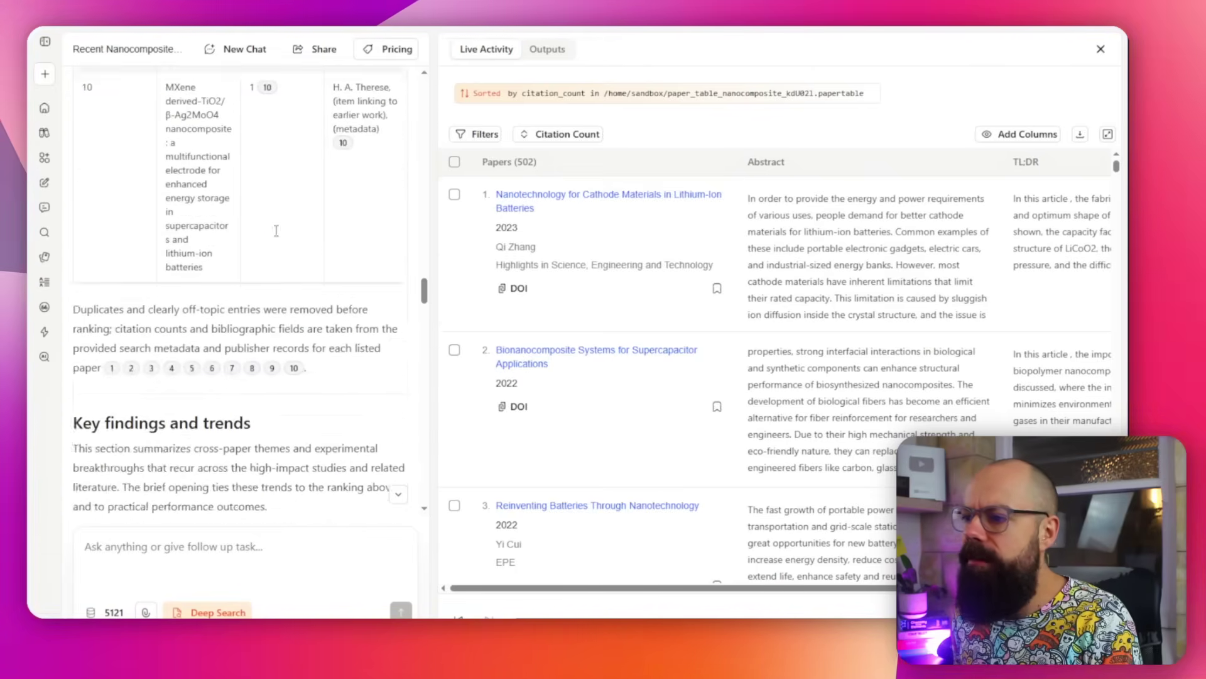
{"action": "mouse_move", "coordinate": [665, 201]}
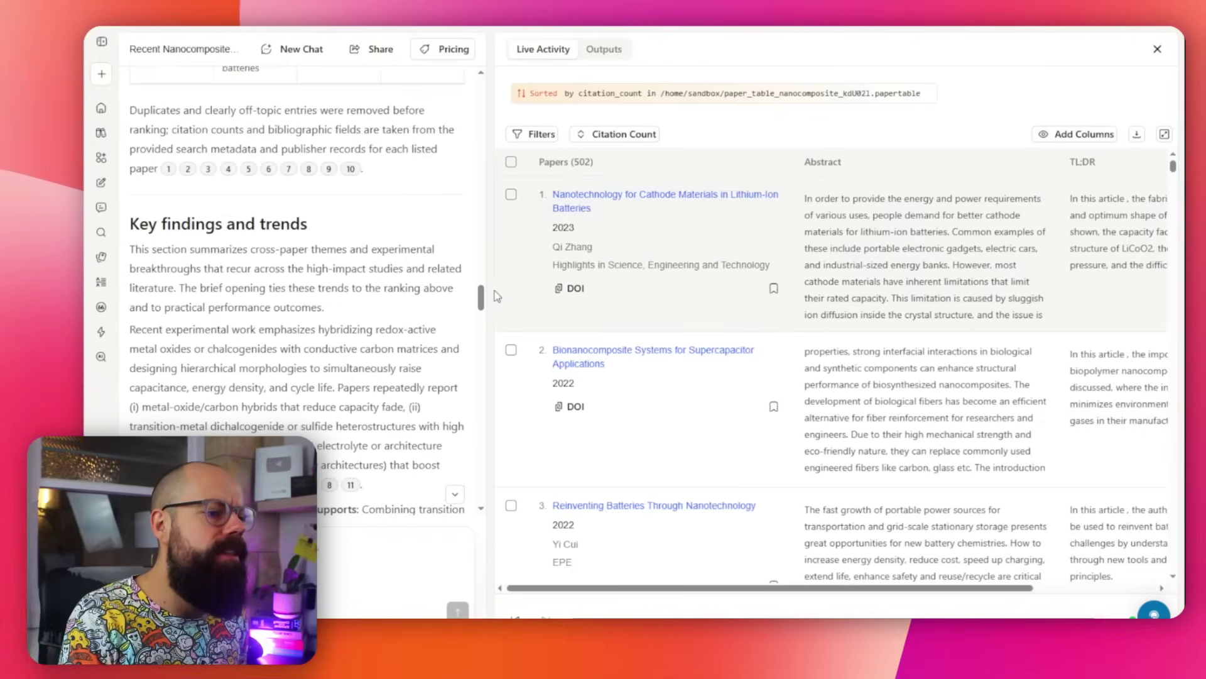
Widen the nanocomposite paper table by moving the panel divider left of the chat
{"action": "left_click_drag", "start_coordinate": [497, 296], "coordinate": [395, 314]}
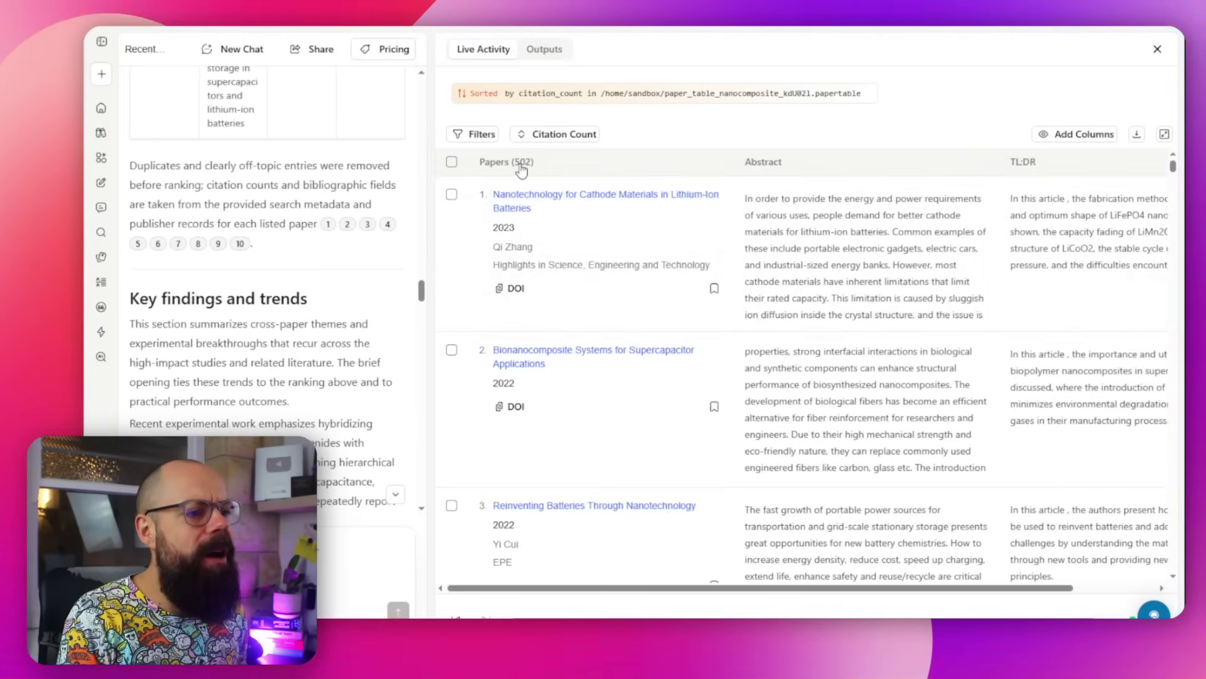
{"action": "scroll", "coordinate": [524, 213], "scroll_direction": "down", "scroll_amount": 5}
{"action": "scroll", "coordinate": [524, 213], "scroll_direction": "down", "scroll_amount": 5}
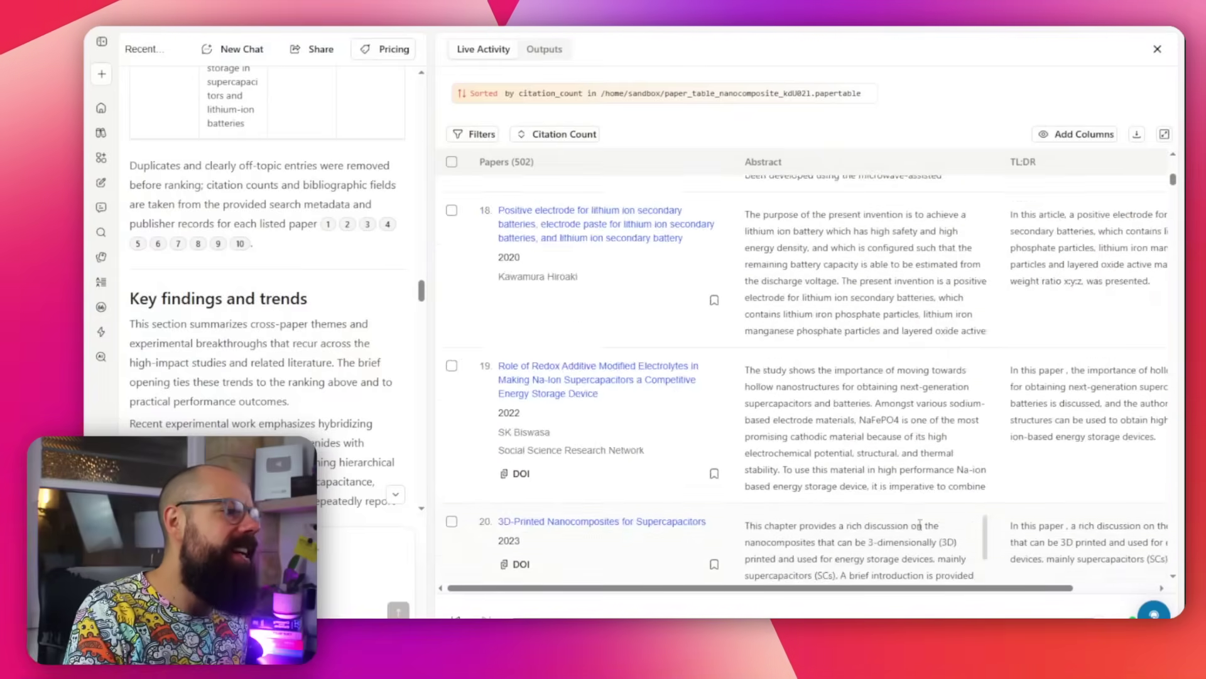
{"action": "scroll", "coordinate": [834, 440], "scroll_direction": "down", "scroll_amount": 3}
{"action": "scroll", "coordinate": [833, 440], "scroll_direction": "down", "scroll_amount": 3}
{"action": "scroll", "coordinate": [834, 440], "scroll_direction": "up", "scroll_amount": 3}
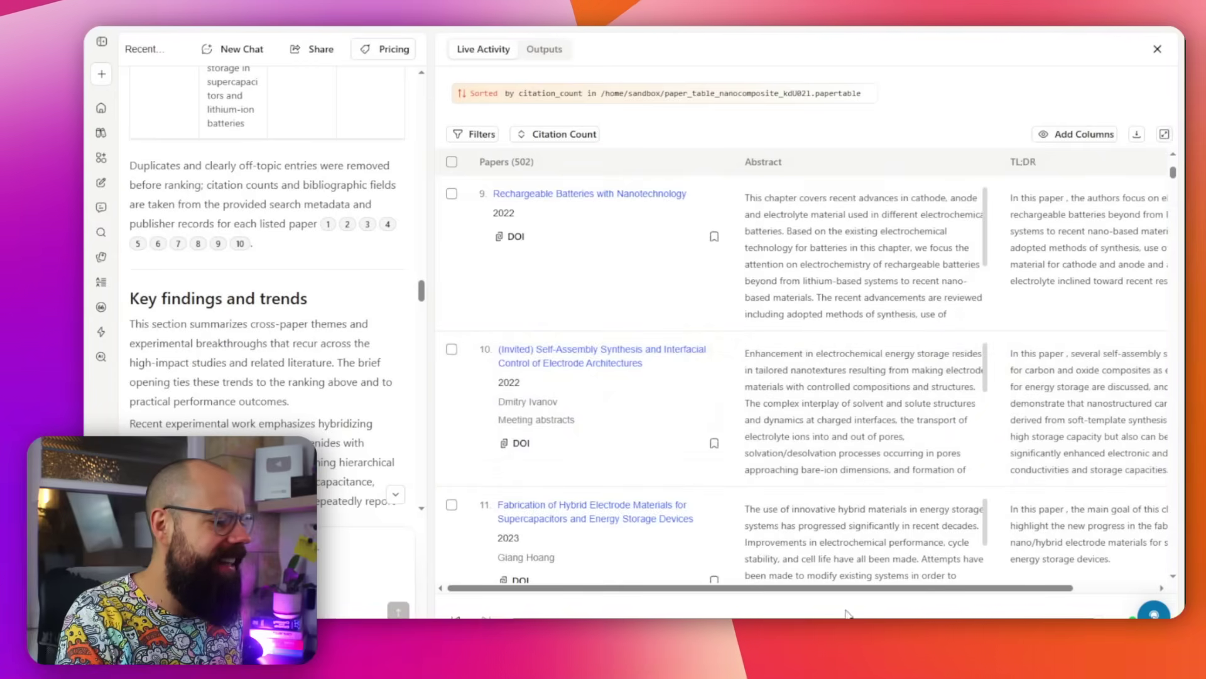
{"action": "left_click_drag", "start_coordinate": [849, 594], "coordinate": [943, 596]}
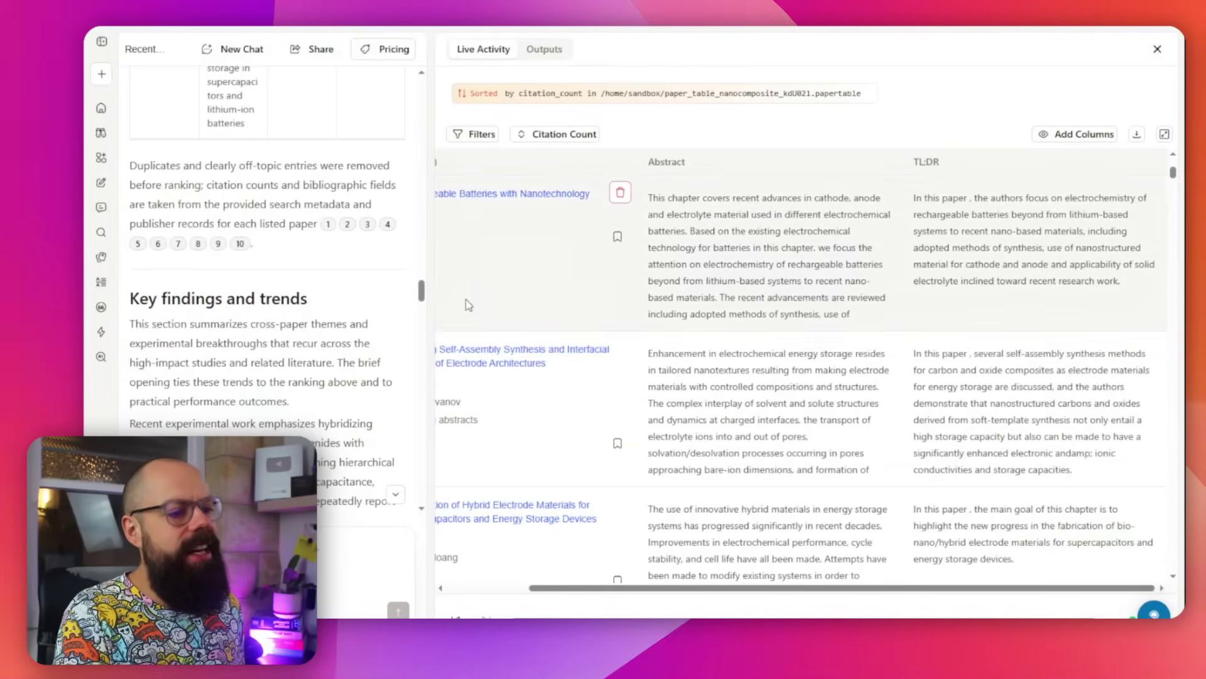
{"action": "left_click_drag", "start_coordinate": [745, 589], "coordinate": [660, 588]}
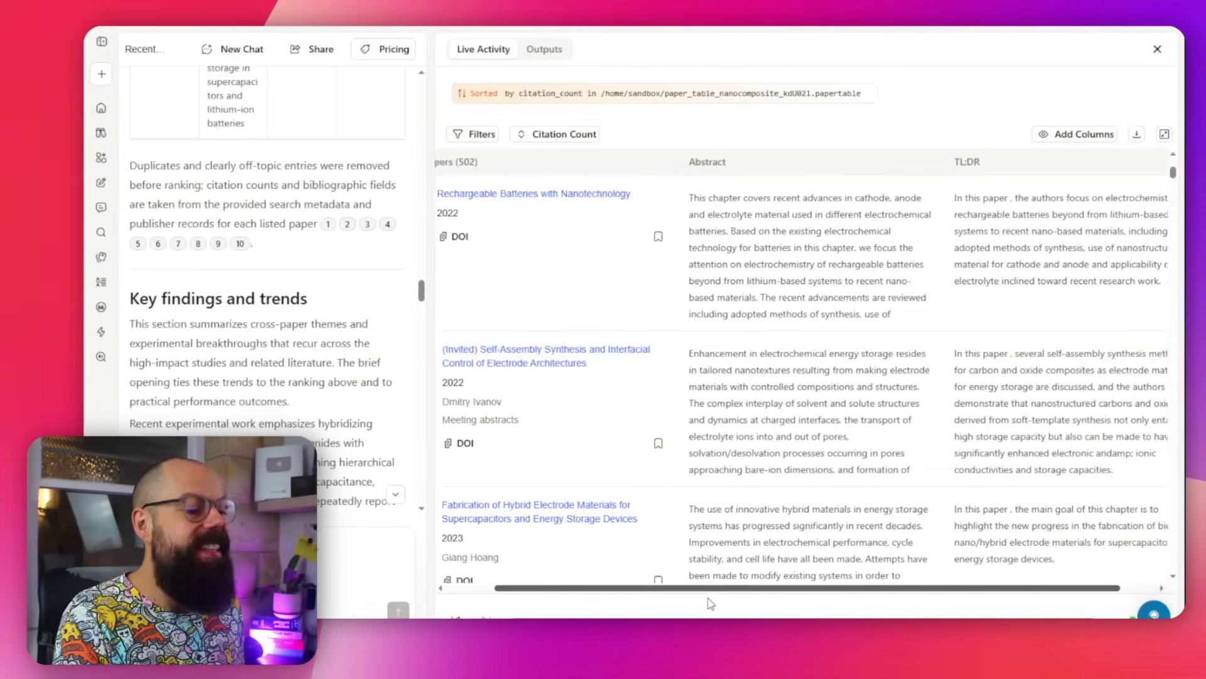
{"action": "scroll", "coordinate": [697, 438], "scroll_direction": "down", "scroll_amount": 2}
{"action": "scroll", "coordinate": [696, 438], "scroll_direction": "down", "scroll_amount": 2}
{"action": "scroll", "coordinate": [696, 439], "scroll_direction": "down", "scroll_amount": 5}
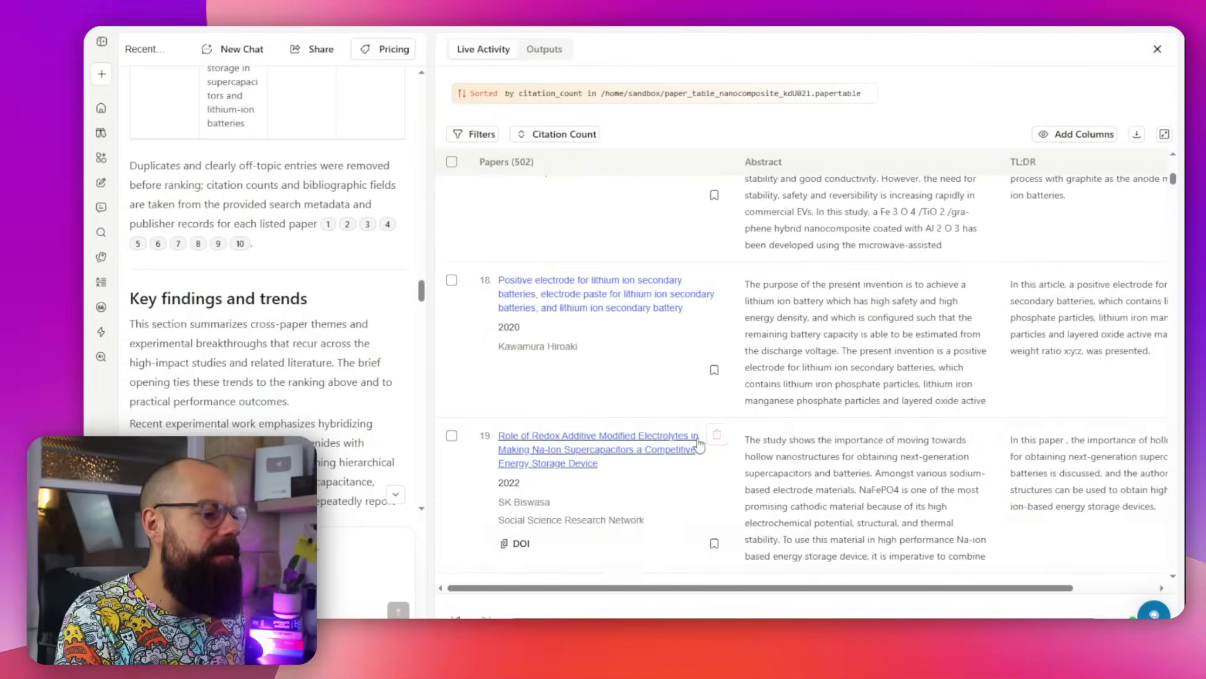
{"action": "scroll", "coordinate": [697, 439], "scroll_direction": "down", "scroll_amount": 5}
{"action": "scroll", "coordinate": [699, 441], "scroll_direction": "down", "scroll_amount": 5}
{"action": "scroll", "coordinate": [701, 444], "scroll_direction": "down", "scroll_amount": 5}
{"action": "scroll", "coordinate": [701, 444], "scroll_direction": "down", "scroll_amount": 5}
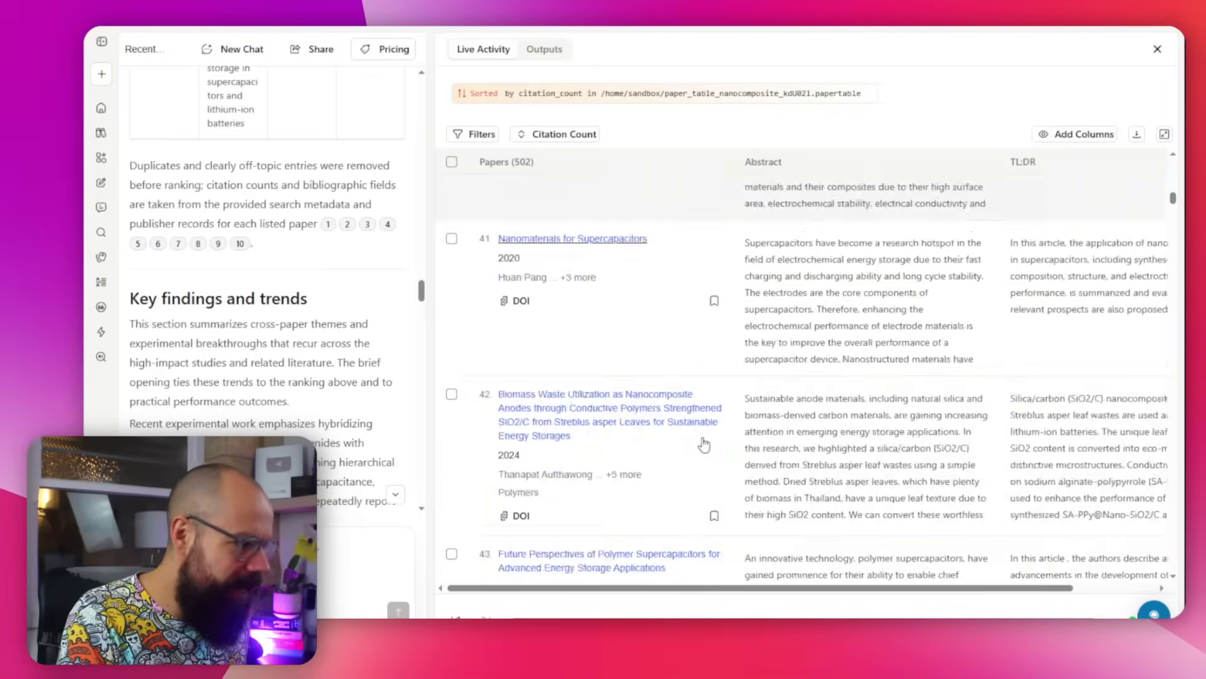
{"action": "scroll", "coordinate": [702, 445], "scroll_direction": "down", "scroll_amount": 5}
{"action": "scroll", "coordinate": [702, 449], "scroll_direction": "down", "scroll_amount": 5}
{"action": "scroll", "coordinate": [702, 452], "scroll_direction": "down", "scroll_amount": 5}
{"action": "scroll", "coordinate": [701, 455], "scroll_direction": "down", "scroll_amount": 5}
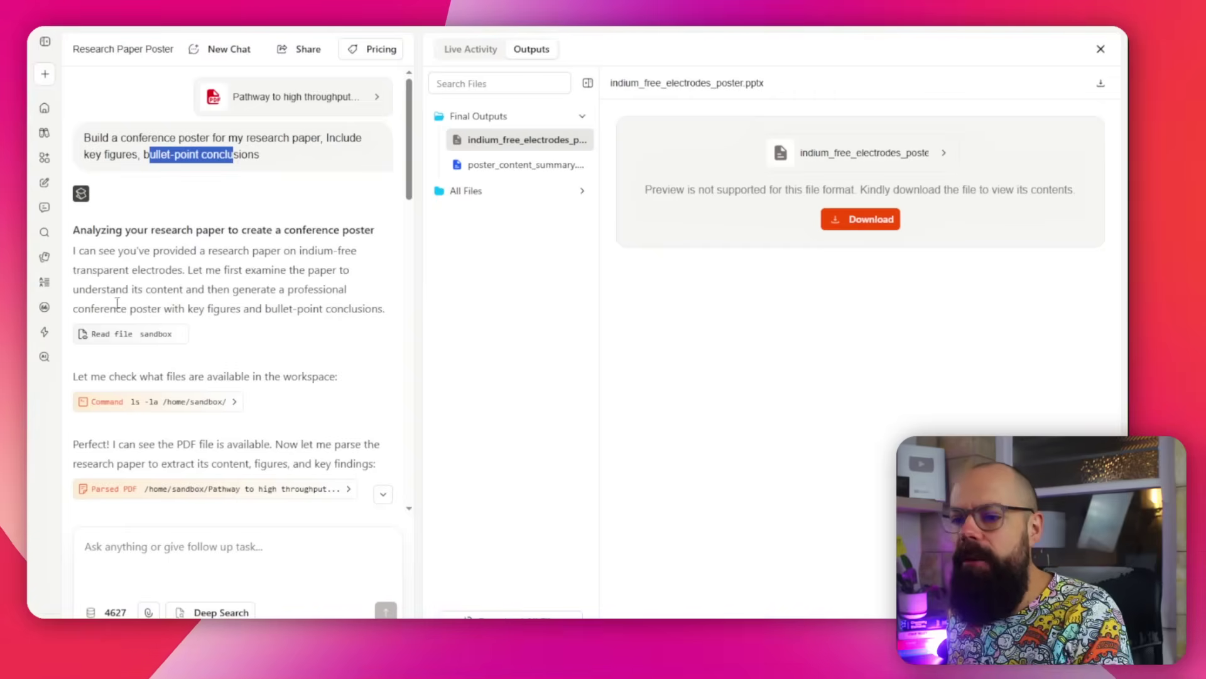
{"action": "scroll", "coordinate": [116, 302], "scroll_direction": "down", "scroll_amount": 5}
{"action": "scroll", "coordinate": [127, 296], "scroll_direction": "down", "scroll_amount": 10}
{"action": "scroll", "coordinate": [237, 343], "scroll_direction": "down", "scroll_amount": 2}
{"action": "scroll", "coordinate": [232, 343], "scroll_direction": "up", "scroll_amount": 10}
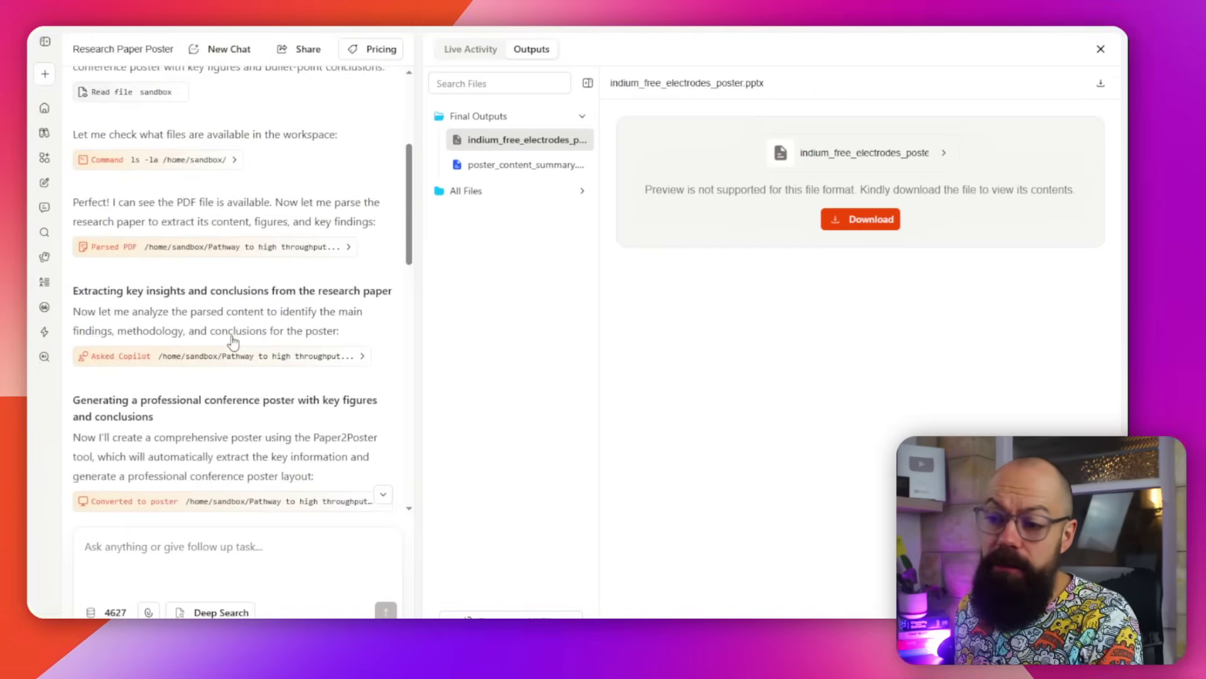
{"action": "scroll", "coordinate": [232, 343], "scroll_direction": "up", "scroll_amount": 5}
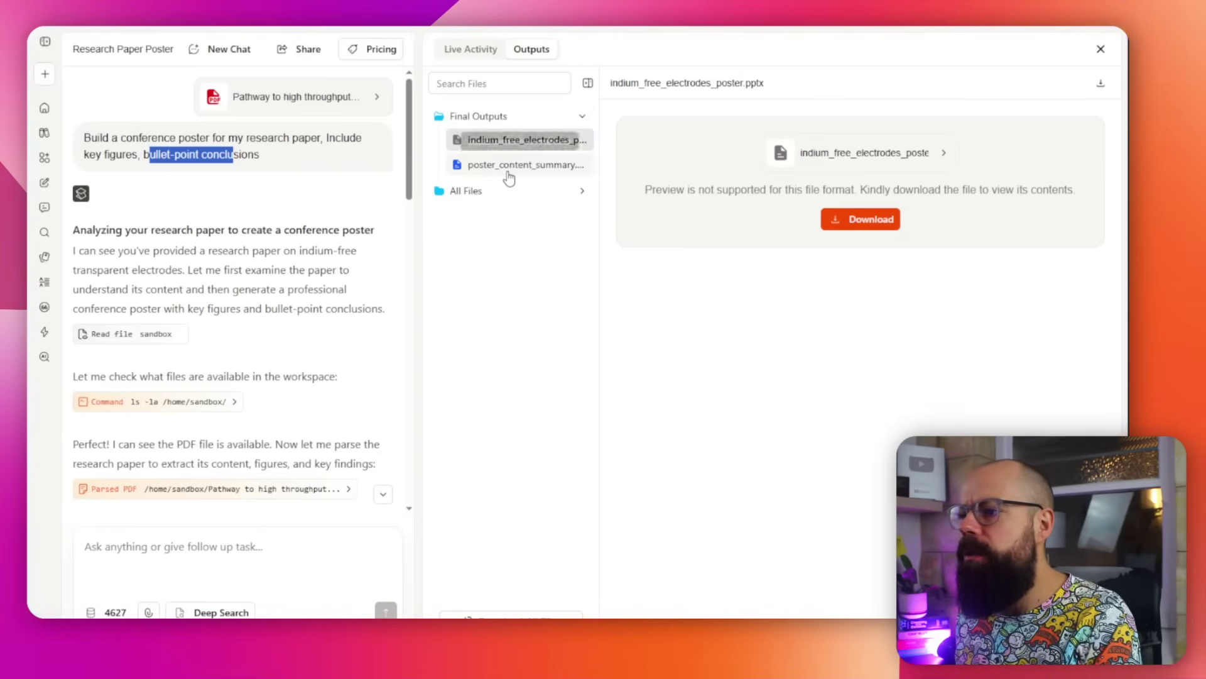
View poster_content_summary.md, highlighting its title and bullet-point conclusions, then deselect
{"action": "left_click", "coordinate": [510, 167]}
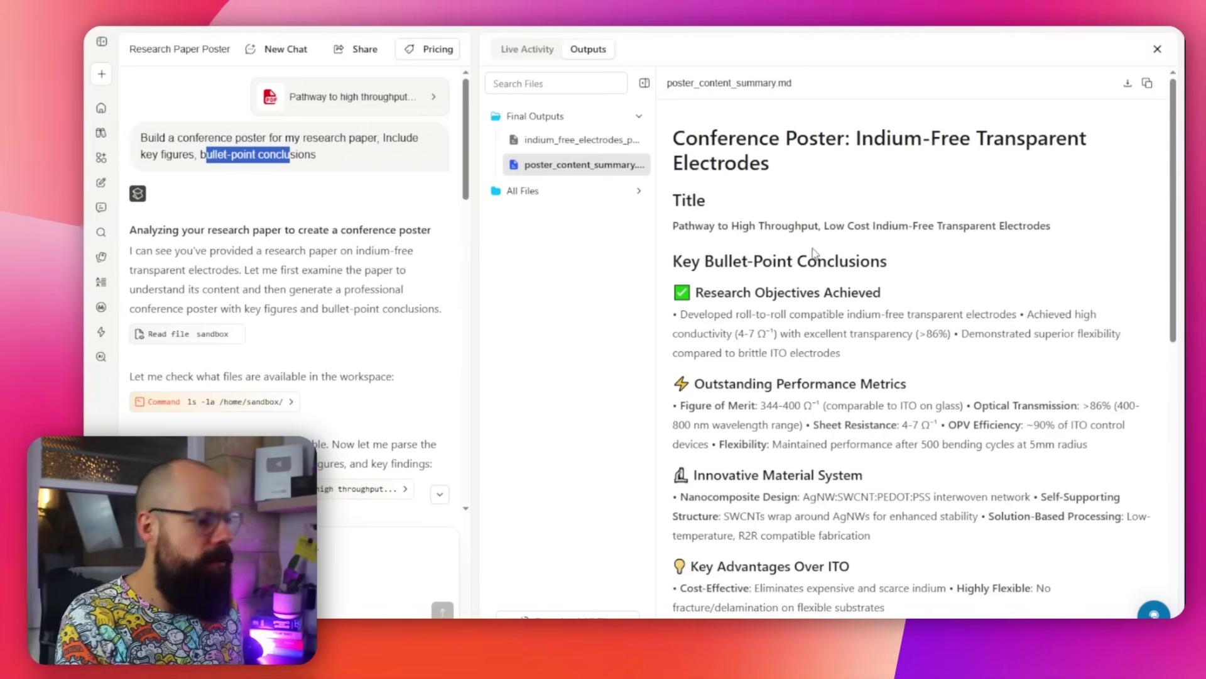
{"action": "scroll", "coordinate": [805, 251], "scroll_direction": "down", "scroll_amount": 2}
{"action": "scroll", "coordinate": [804, 251], "scroll_direction": "down", "scroll_amount": 5}
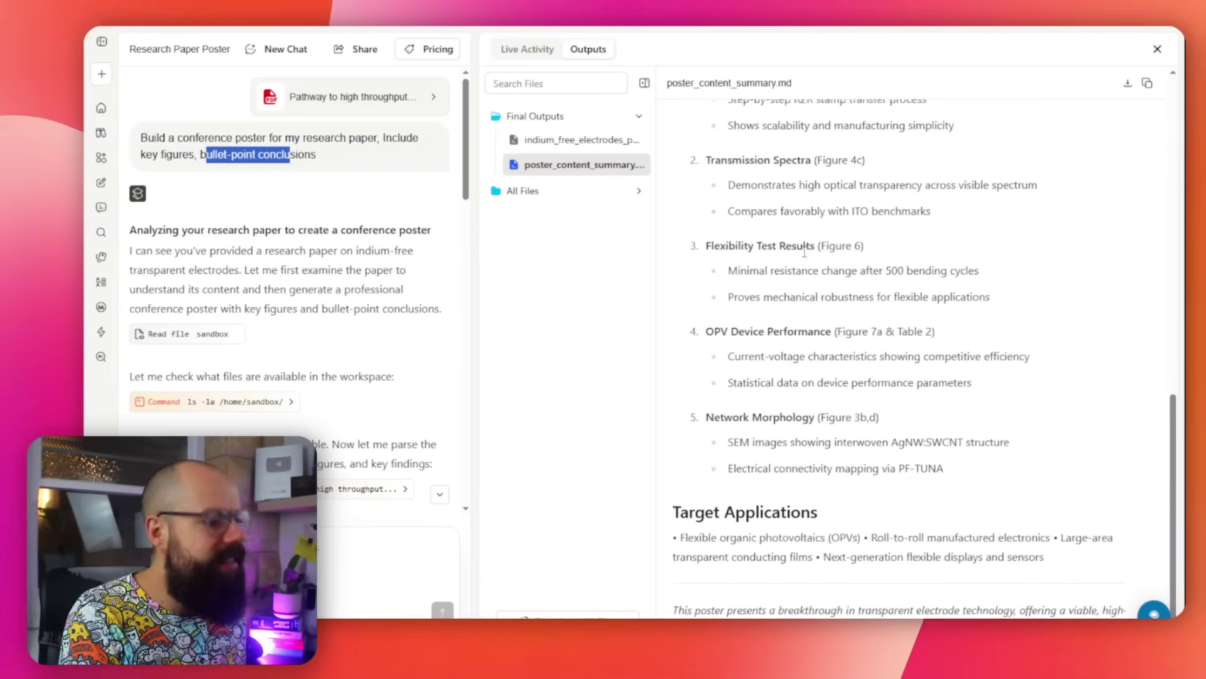
{"action": "scroll", "coordinate": [804, 251], "scroll_direction": "down", "scroll_amount": 1}
{"action": "scroll", "coordinate": [810, 257], "scroll_direction": "up", "scroll_amount": 5}
{"action": "scroll", "coordinate": [811, 257], "scroll_direction": "up", "scroll_amount": 3}
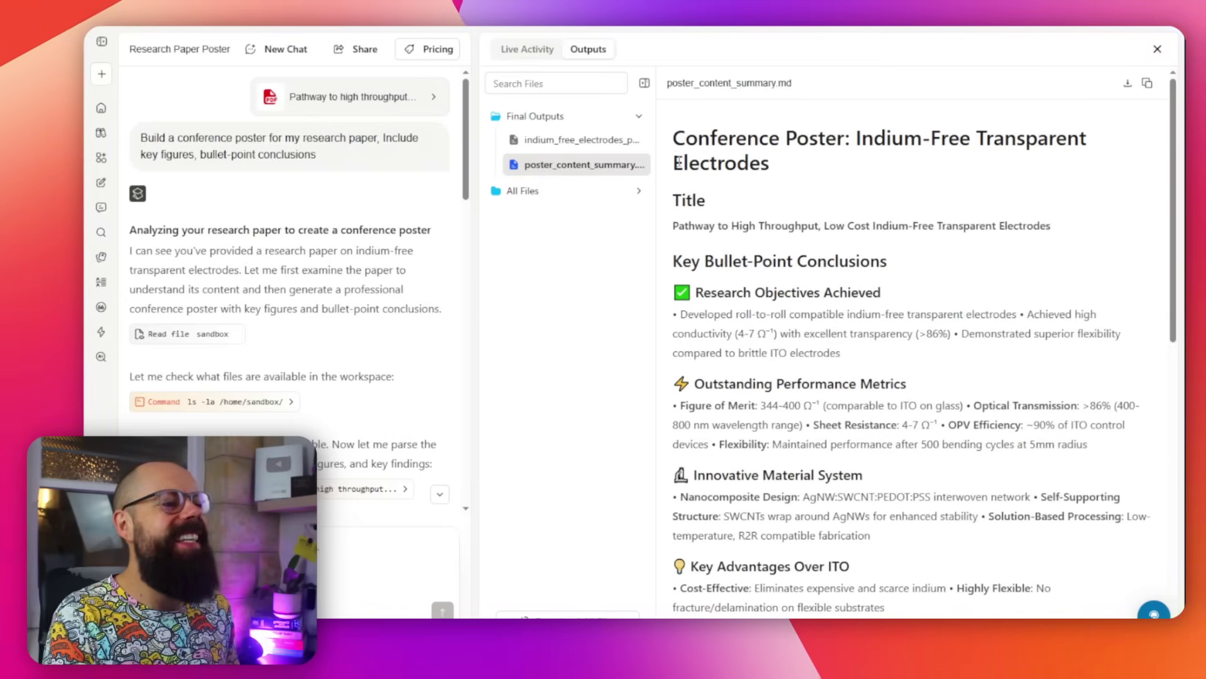
{"action": "left_click_drag", "start_coordinate": [673, 143], "coordinate": [857, 499]}
{"action": "left_click", "coordinate": [864, 443]}
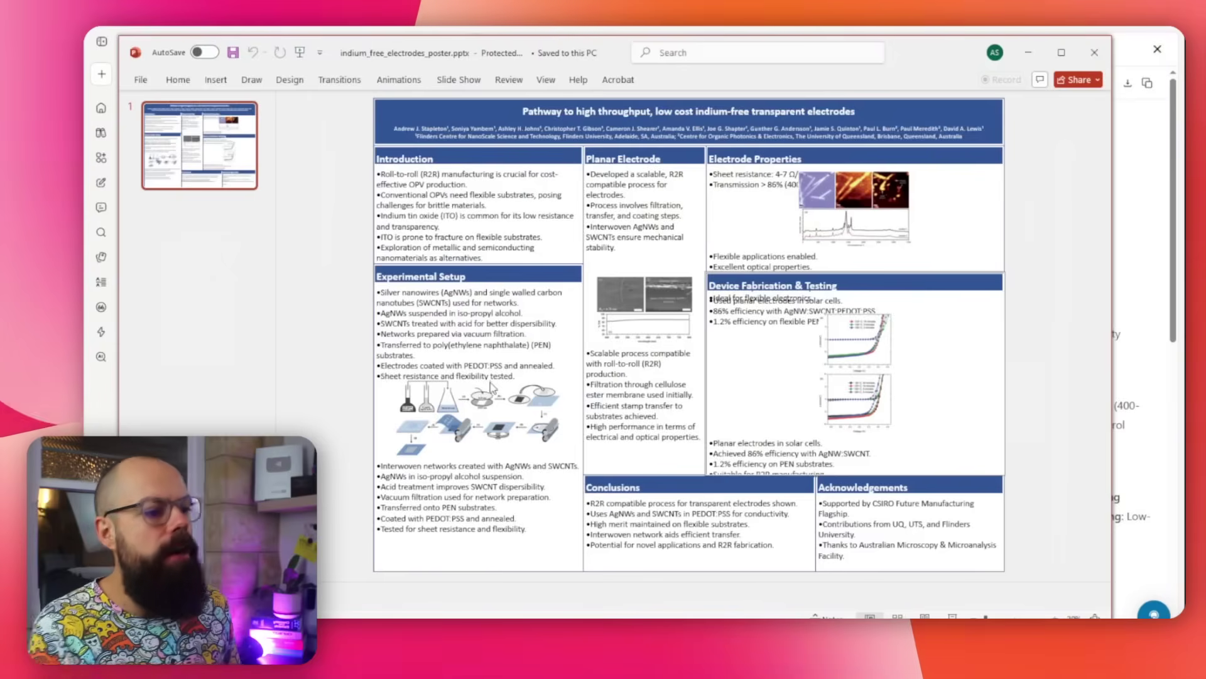
Inspect the Experimental Setup process diagram in the transparent electrodes poster
{"action": "left_click", "coordinate": [495, 421]}
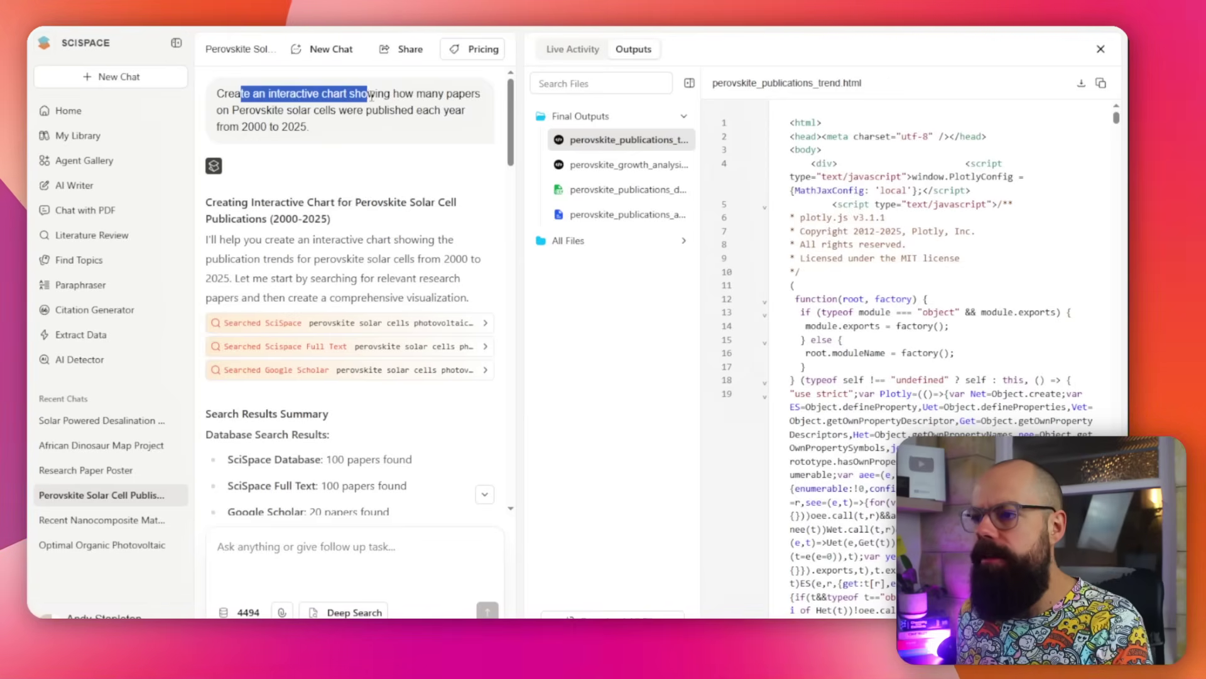
Highlight the interactive chart request and the Perovskite solar cells topic in the prompt
{"action": "left_click_drag", "start_coordinate": [368, 96], "coordinate": [424, 95]}
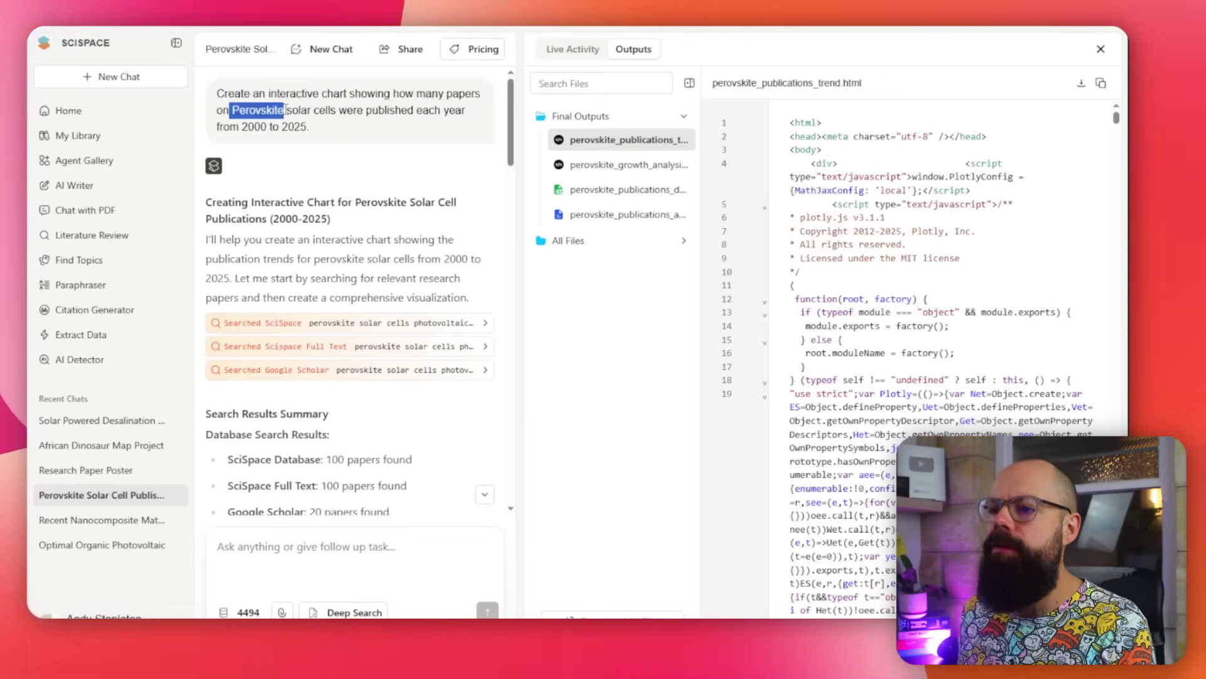
{"action": "left_click_drag", "start_coordinate": [322, 109], "coordinate": [337, 110]}
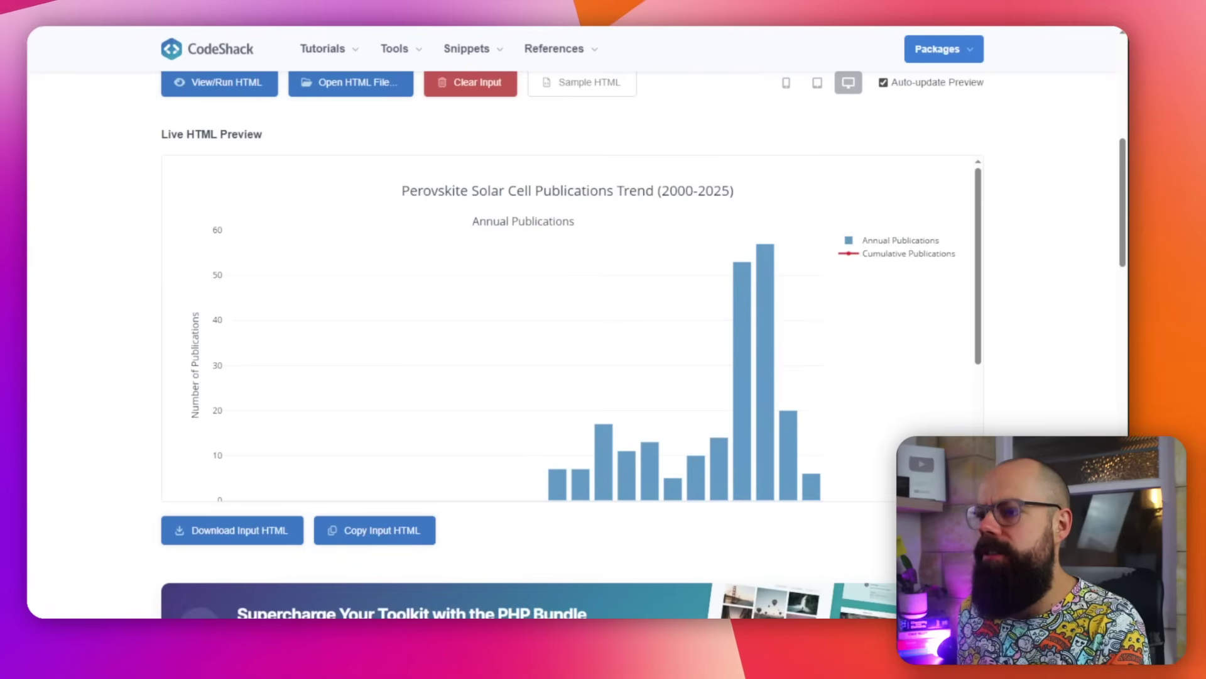
{"action": "scroll", "coordinate": [335, 286], "scroll_direction": "up", "scroll_amount": 4}
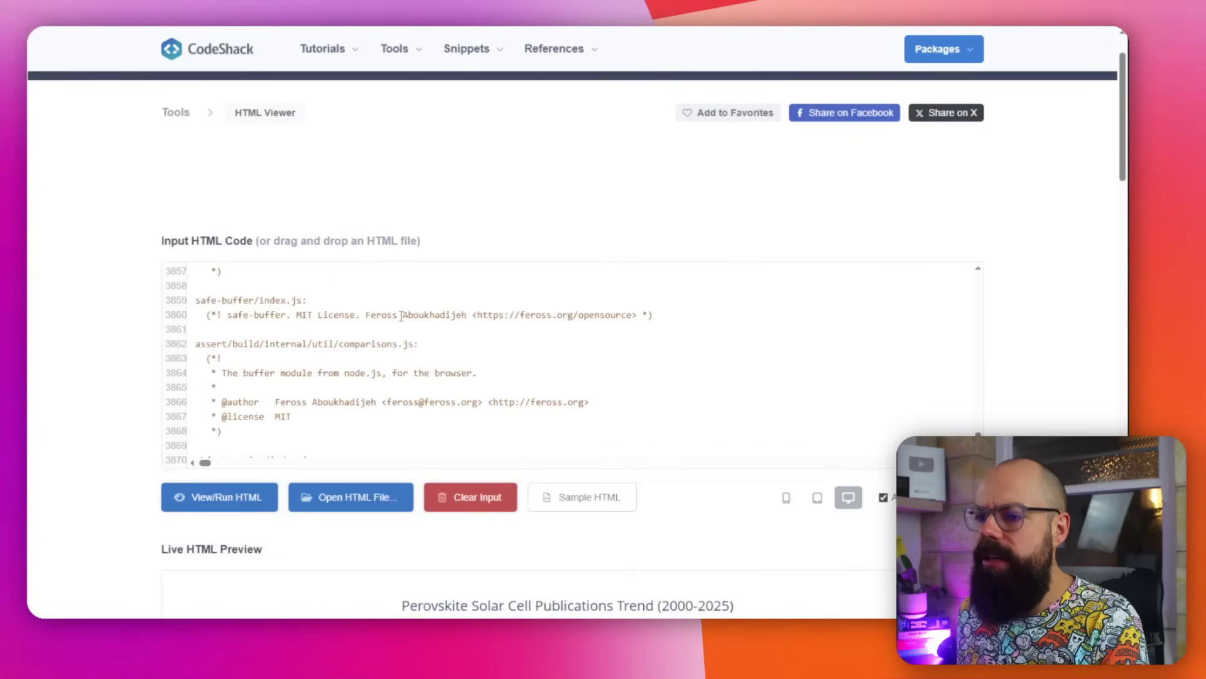
{"action": "scroll", "coordinate": [136, 337], "scroll_direction": "down", "scroll_amount": 4}
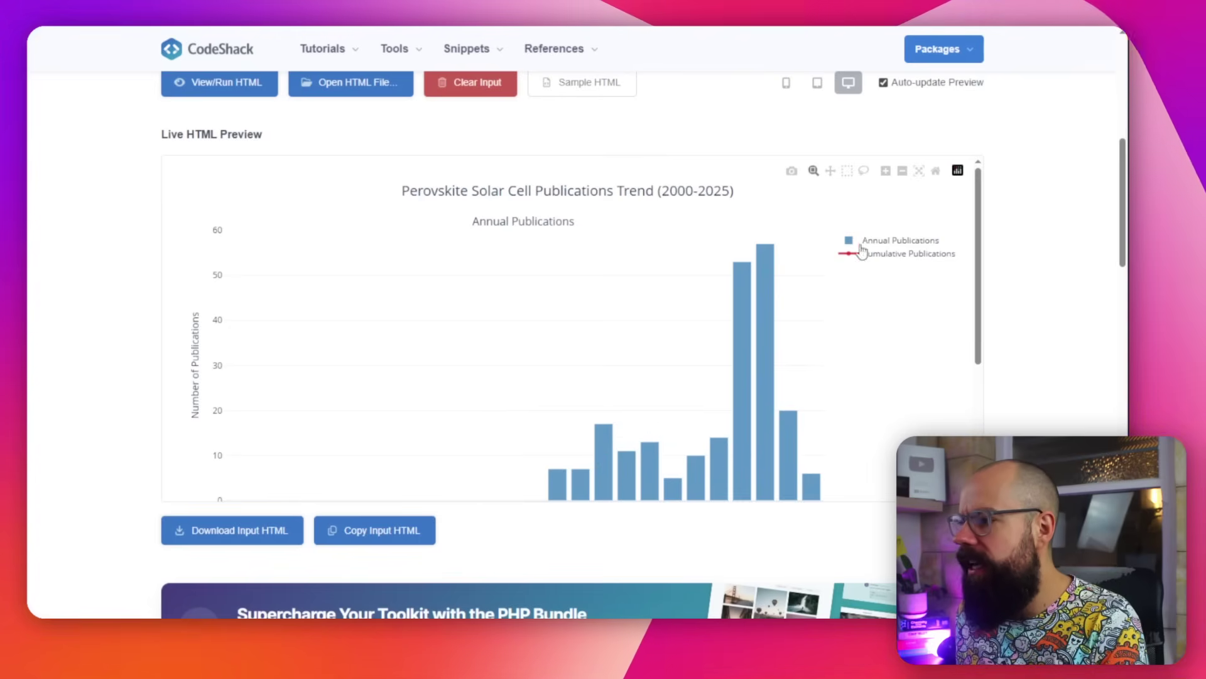
{"action": "left_click_drag", "start_coordinate": [977, 283], "coordinate": [971, 425]}
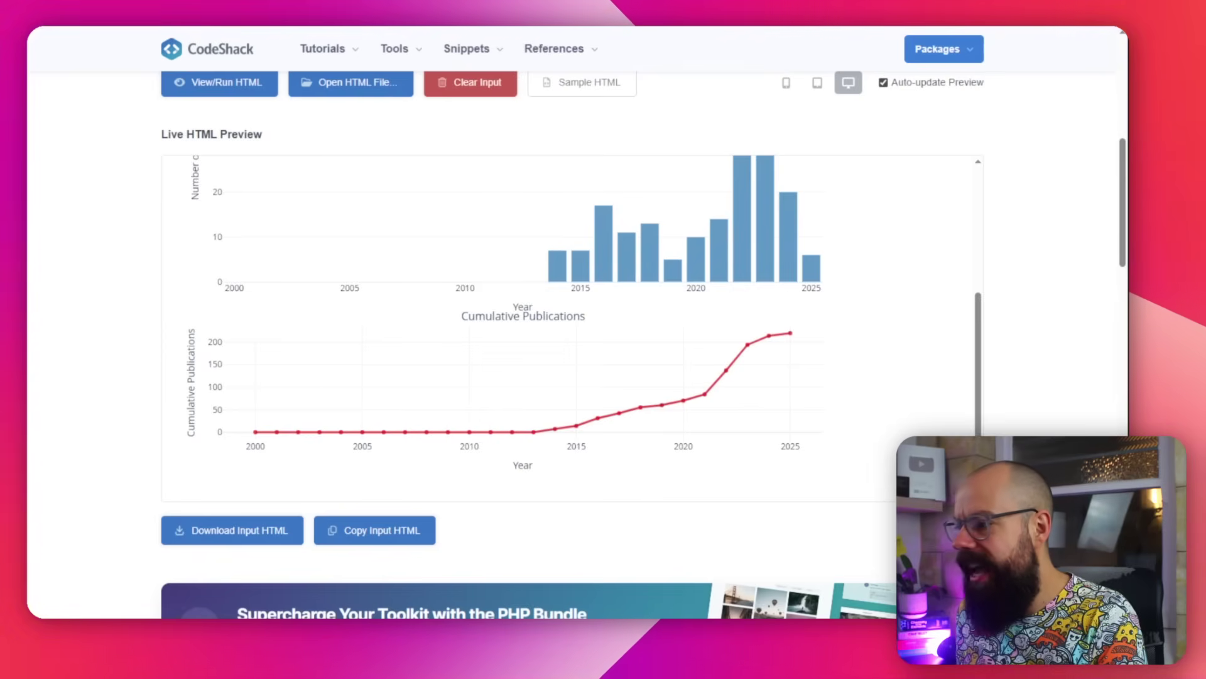
{"action": "scroll", "coordinate": [975, 345], "scroll_direction": "up", "scroll_amount": 3}
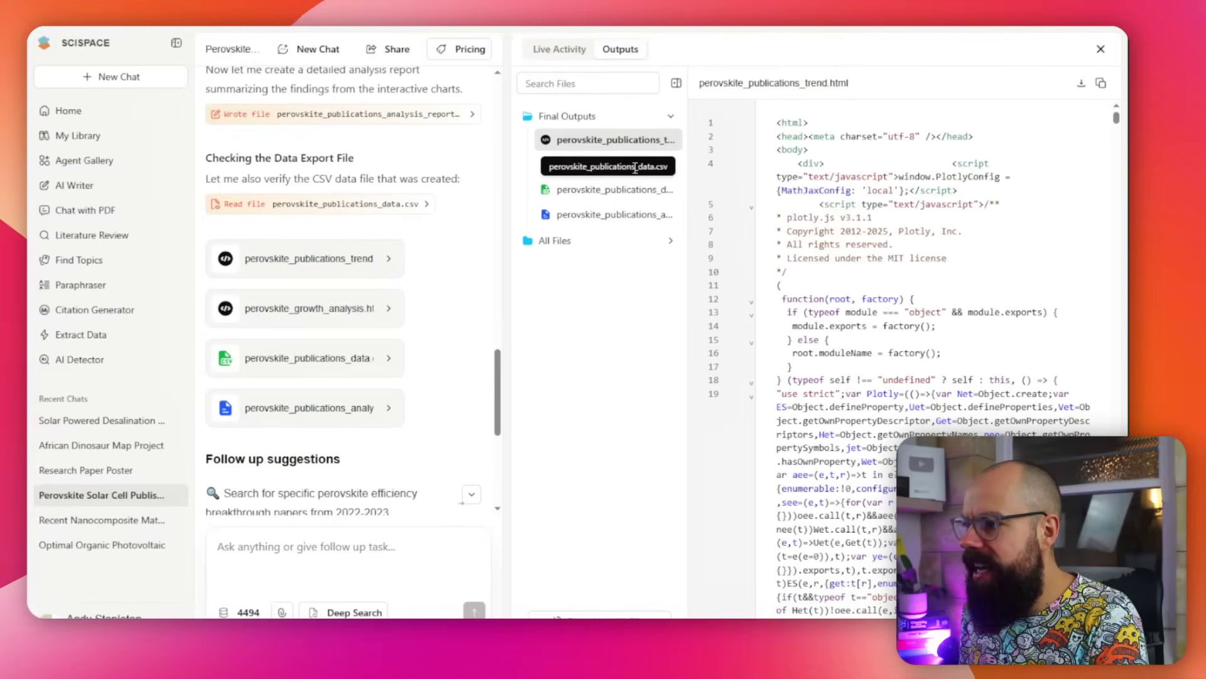
View perovskite_growth_analysis.html from the chat's Outputs list
{"action": "left_click", "coordinate": [547, 166]}
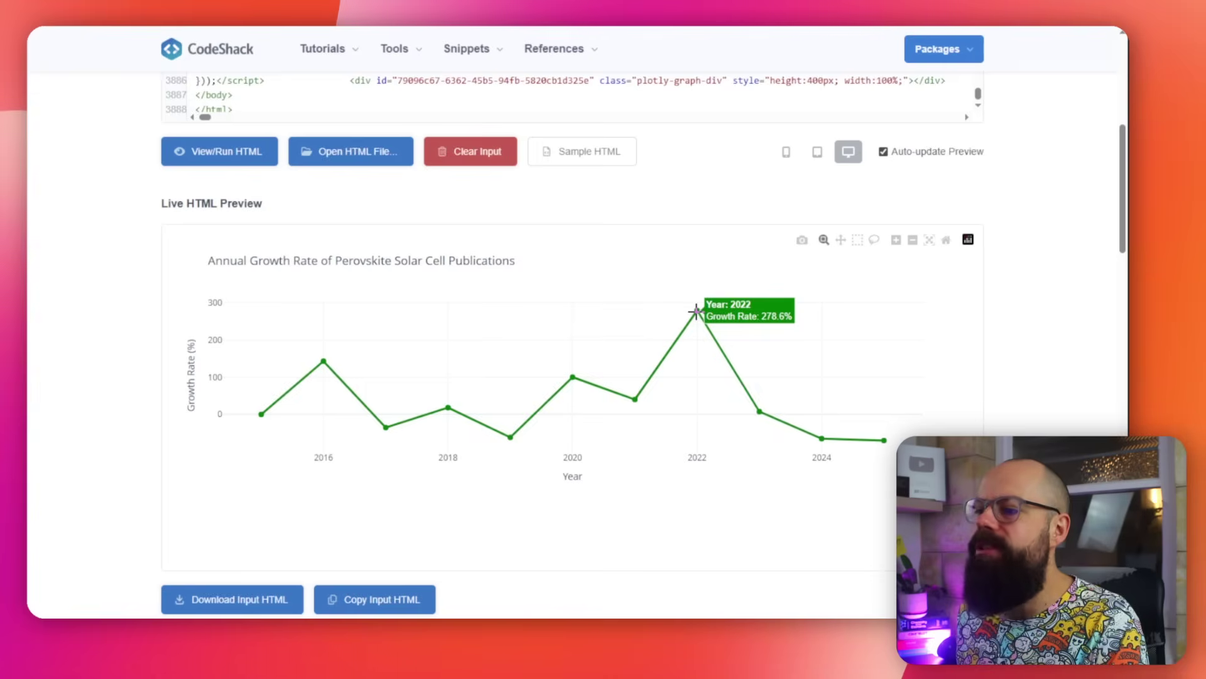
{"action": "scroll", "coordinate": [698, 340], "scroll_direction": "down", "scroll_amount": 3}
{"action": "scroll", "coordinate": [700, 352], "scroll_direction": "up", "scroll_amount": 4}
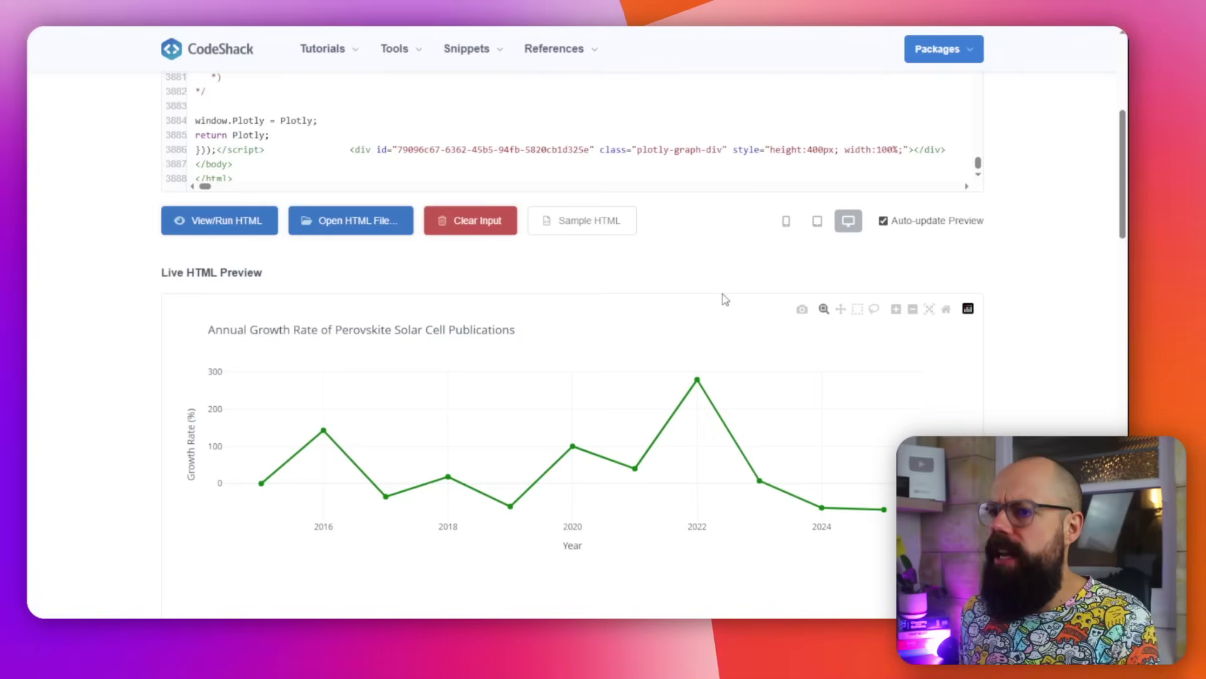
{"action": "scroll", "coordinate": [723, 300], "scroll_direction": "up", "scroll_amount": 3}
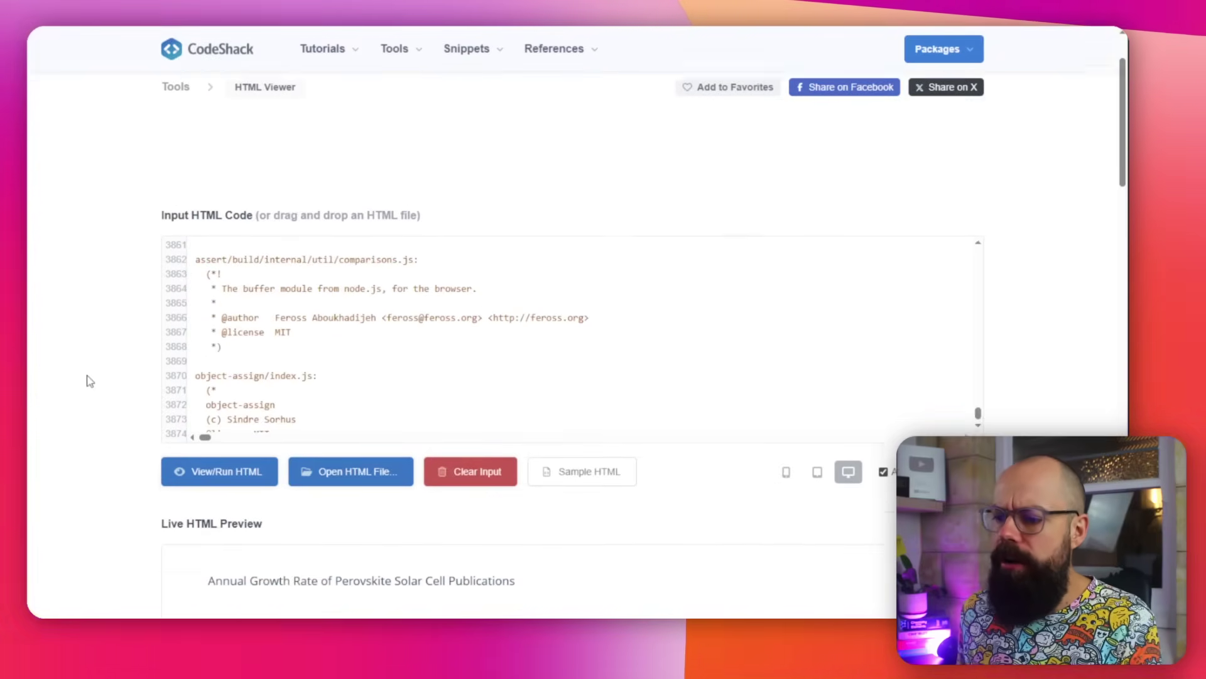
{"action": "scroll", "coordinate": [94, 377], "scroll_direction": "down", "scroll_amount": 4}
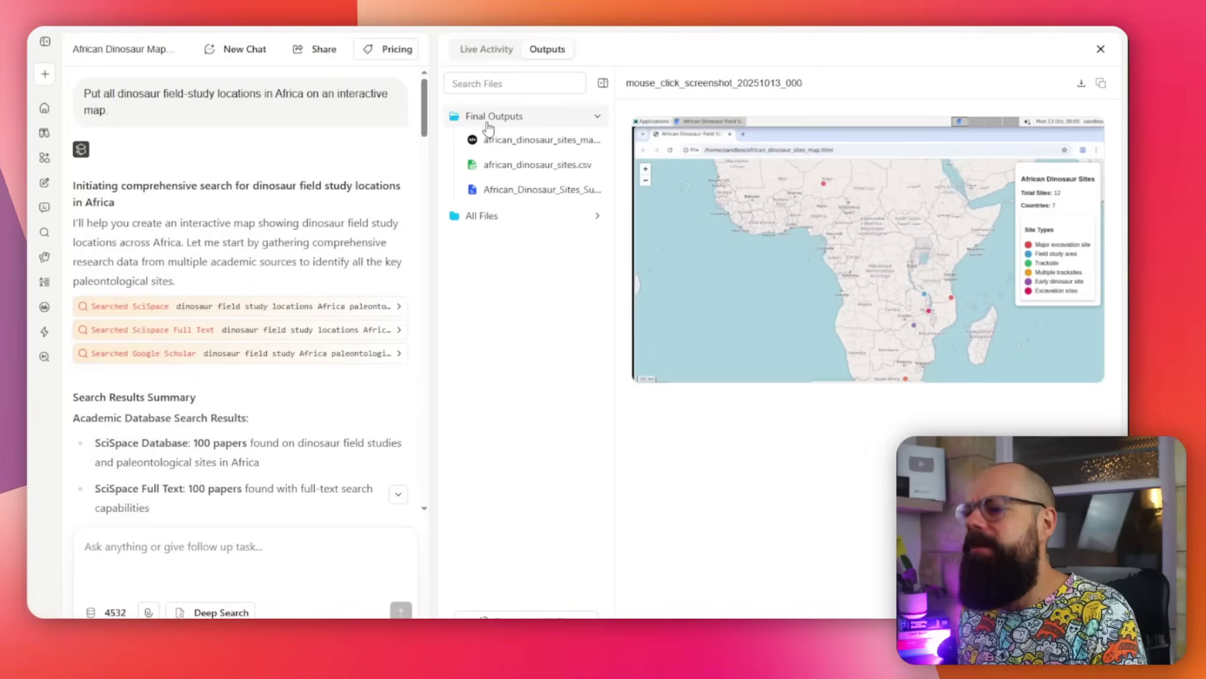
{"action": "scroll", "coordinate": [132, 282], "scroll_direction": "down", "scroll_amount": 10}
{"action": "scroll", "coordinate": [212, 247], "scroll_direction": "down", "scroll_amount": 10}
{"action": "scroll", "coordinate": [212, 246], "scroll_direction": "down", "scroll_amount": 10}
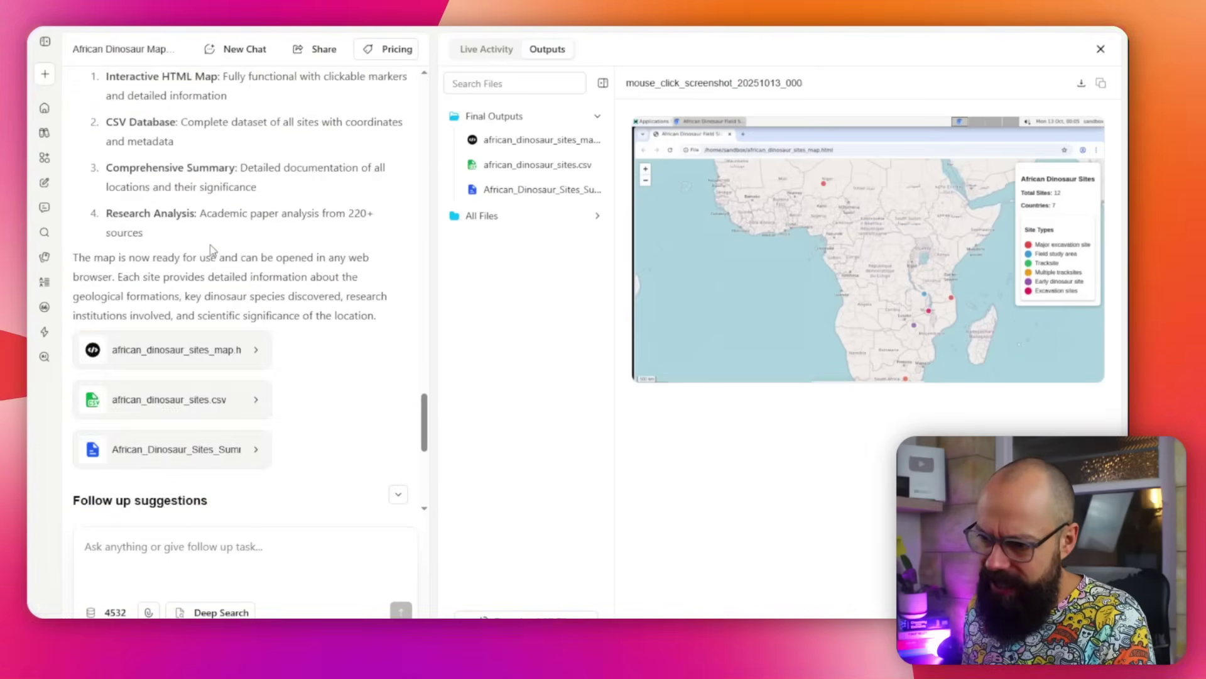
{"action": "scroll", "coordinate": [212, 246], "scroll_direction": "down", "scroll_amount": 5}
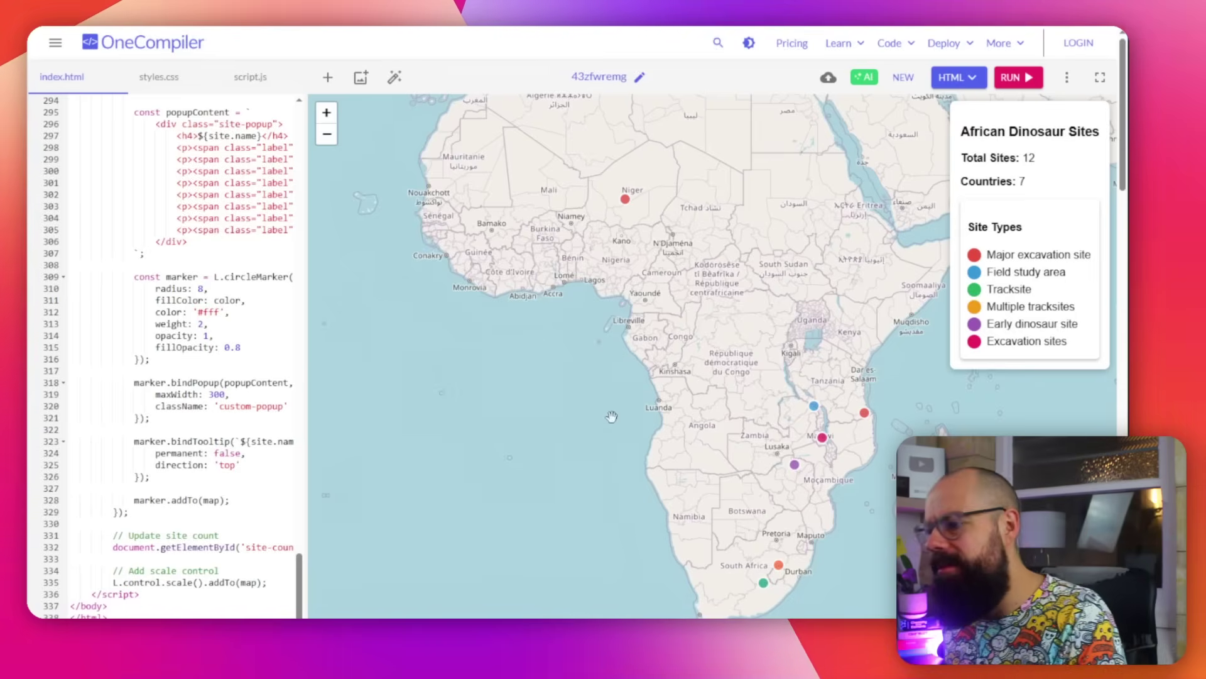
{"action": "scroll", "coordinate": [762, 262], "scroll_direction": "down", "scroll_amount": 3}
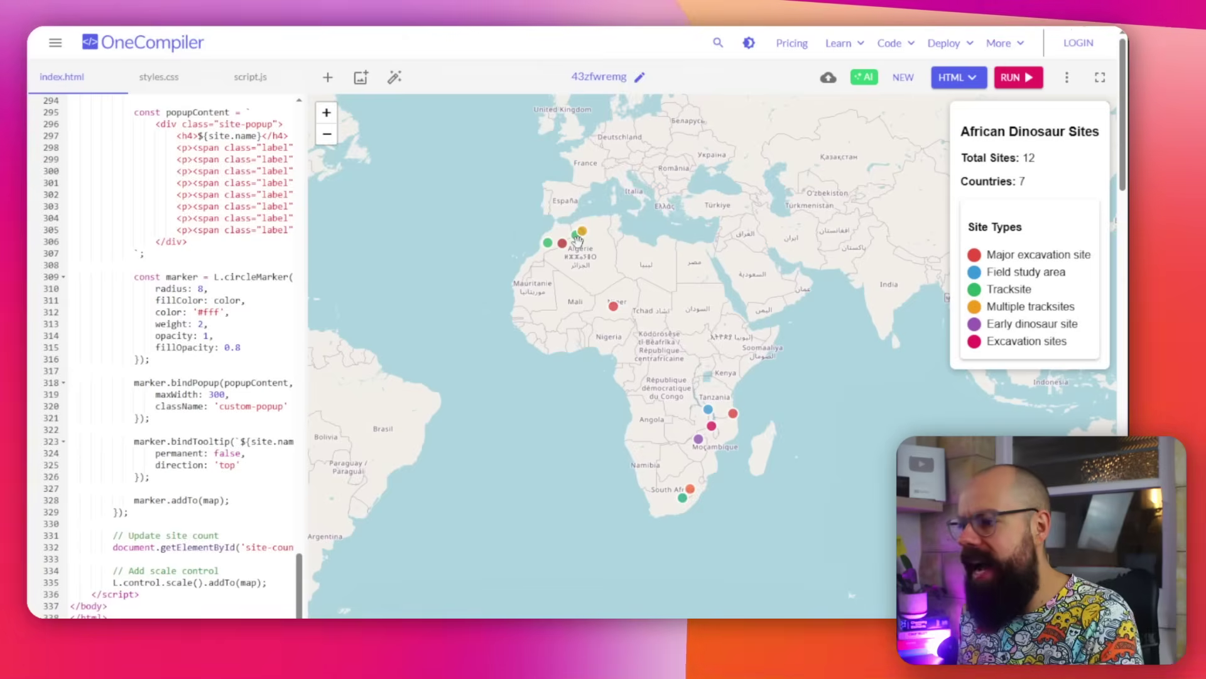
{"action": "scroll", "coordinate": [622, 368], "scroll_direction": "up", "scroll_amount": 1}
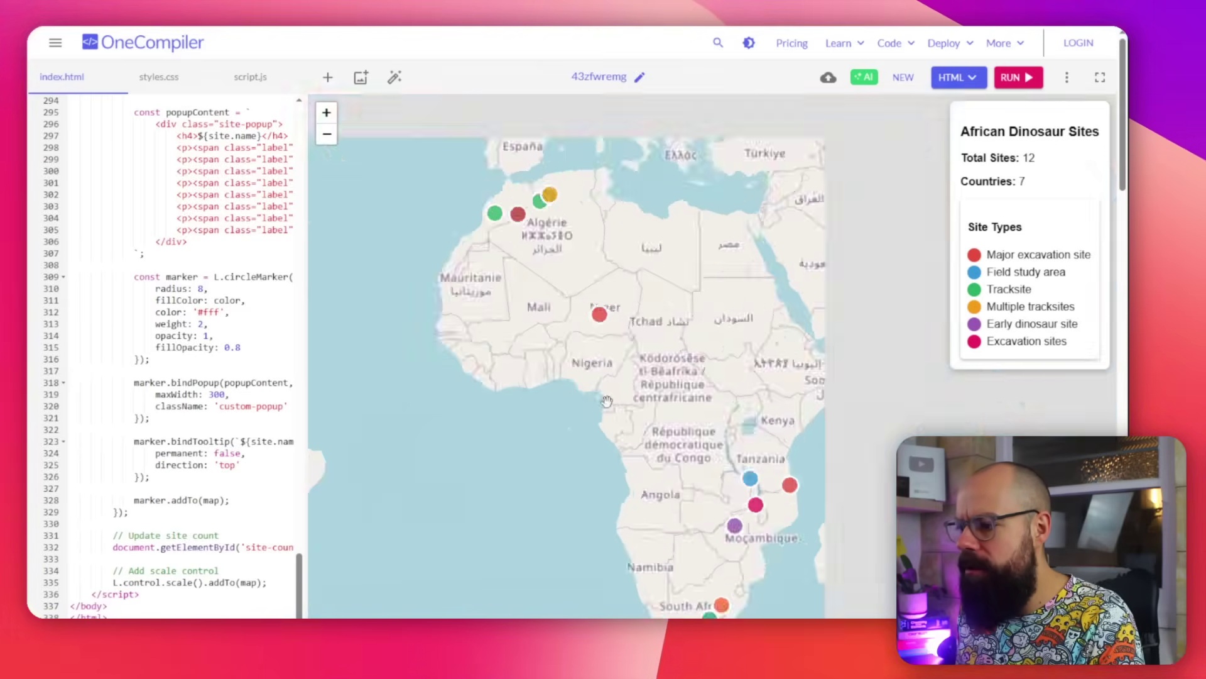
{"action": "scroll", "coordinate": [633, 386], "scroll_direction": "up", "scroll_amount": 1}
{"action": "scroll", "coordinate": [632, 387], "scroll_direction": "down", "scroll_amount": 2}
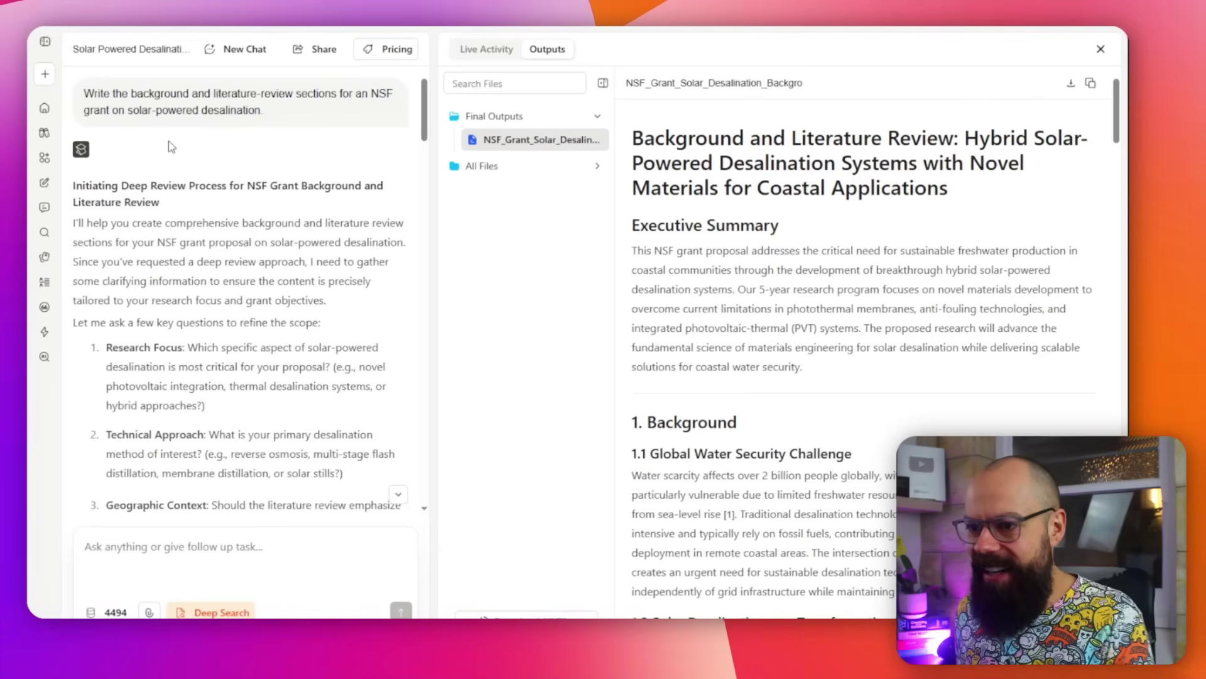
{"action": "scroll", "coordinate": [153, 153], "scroll_direction": "down", "scroll_amount": 1}
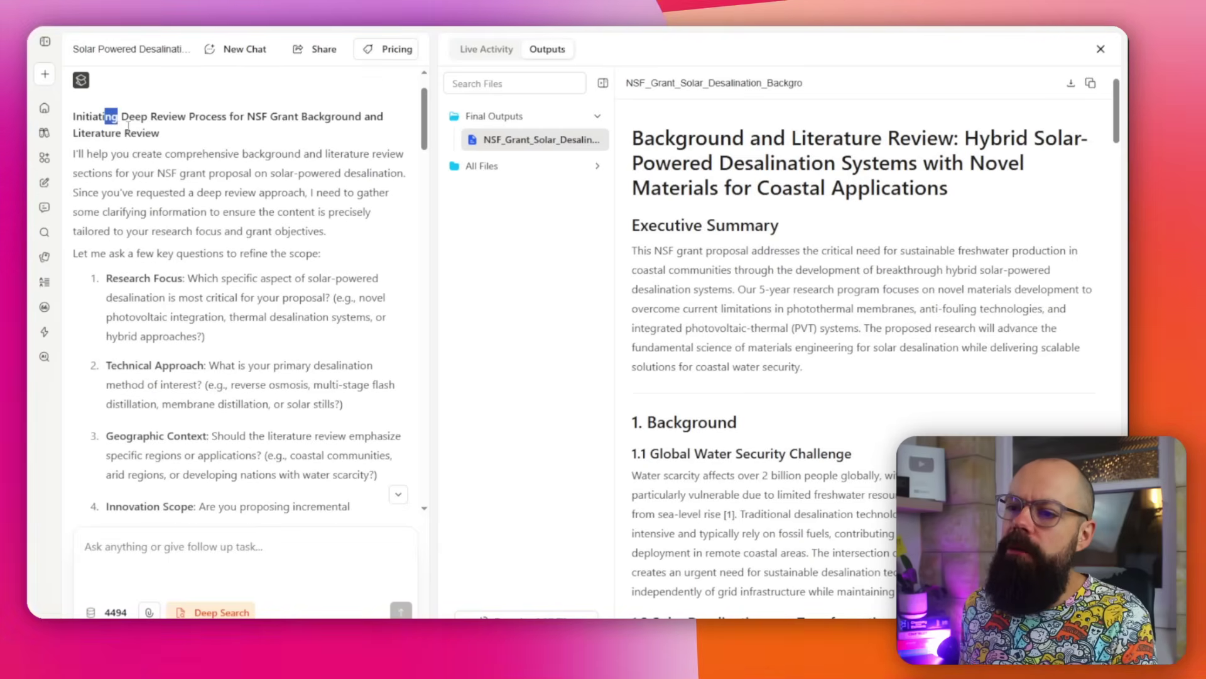
Select the agent's introductory paragraph about the deep literature review
{"action": "left_click_drag", "start_coordinate": [128, 123], "coordinate": [330, 243]}
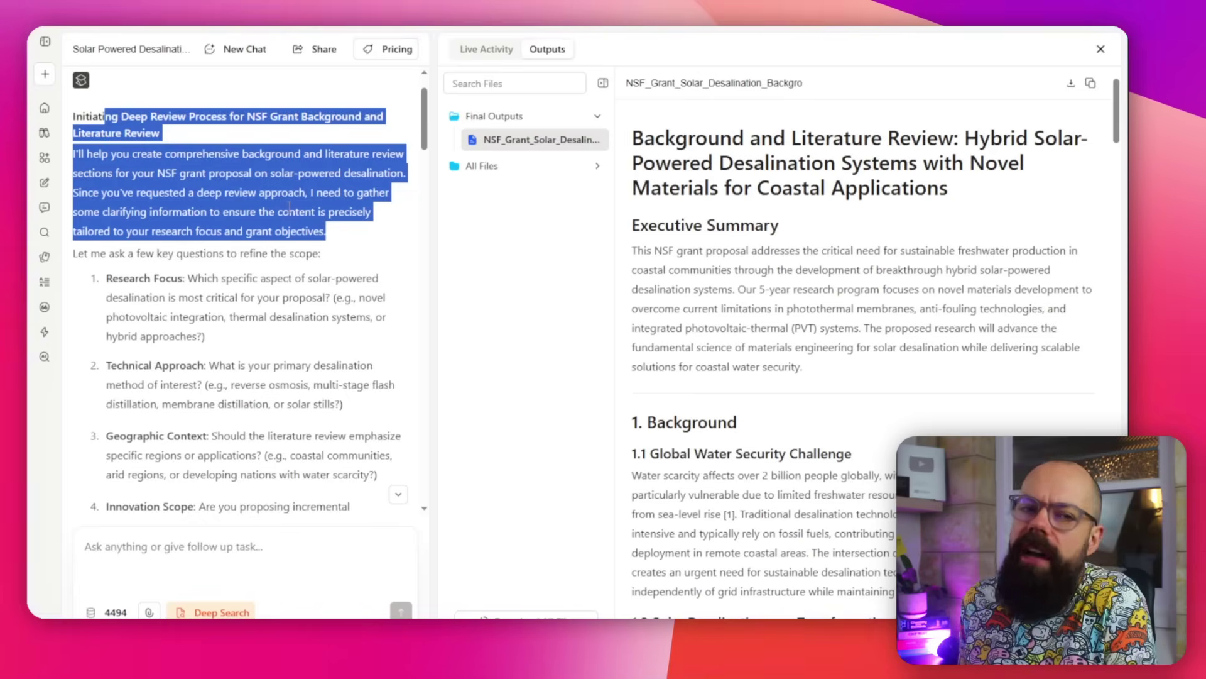
{"action": "scroll", "coordinate": [283, 207], "scroll_direction": "down", "scroll_amount": 2}
{"action": "left_click_drag", "start_coordinate": [112, 140], "coordinate": [258, 318]}
{"action": "scroll", "coordinate": [240, 250], "scroll_direction": "down", "scroll_amount": 1}
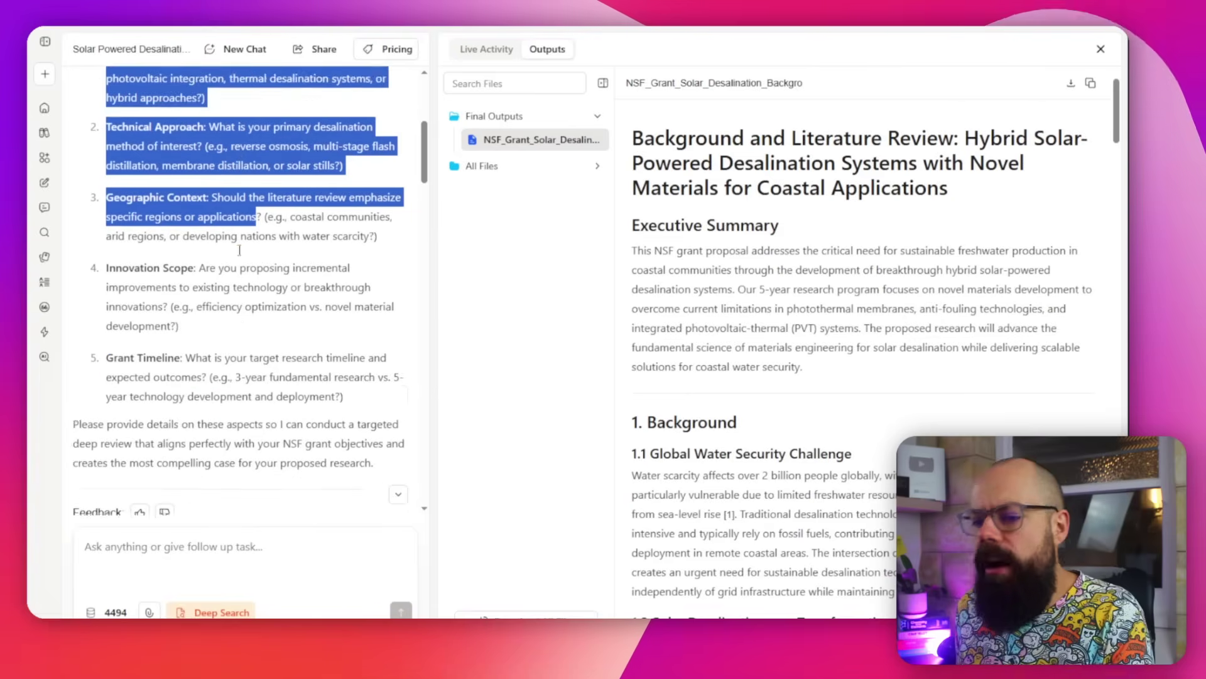
{"action": "scroll", "coordinate": [240, 250], "scroll_direction": "down", "scroll_amount": 3}
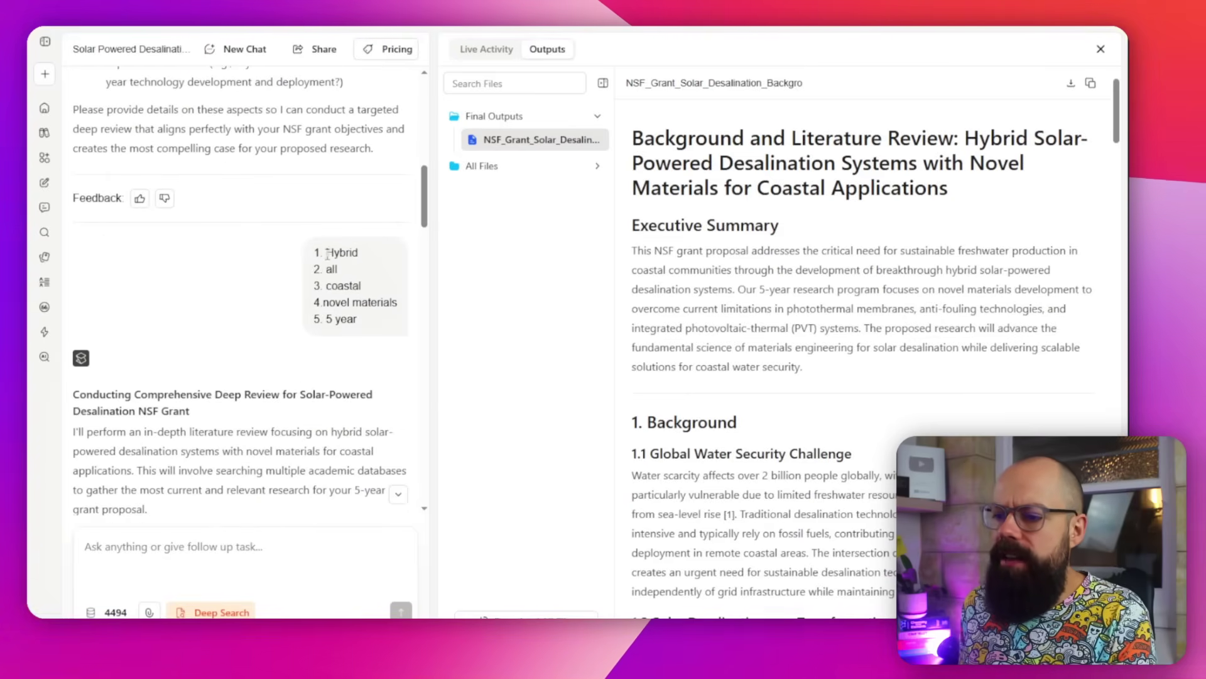
{"action": "scroll", "coordinate": [344, 338], "scroll_direction": "down", "scroll_amount": 4}
{"action": "scroll", "coordinate": [932, 248], "scroll_direction": "down", "scroll_amount": 5}
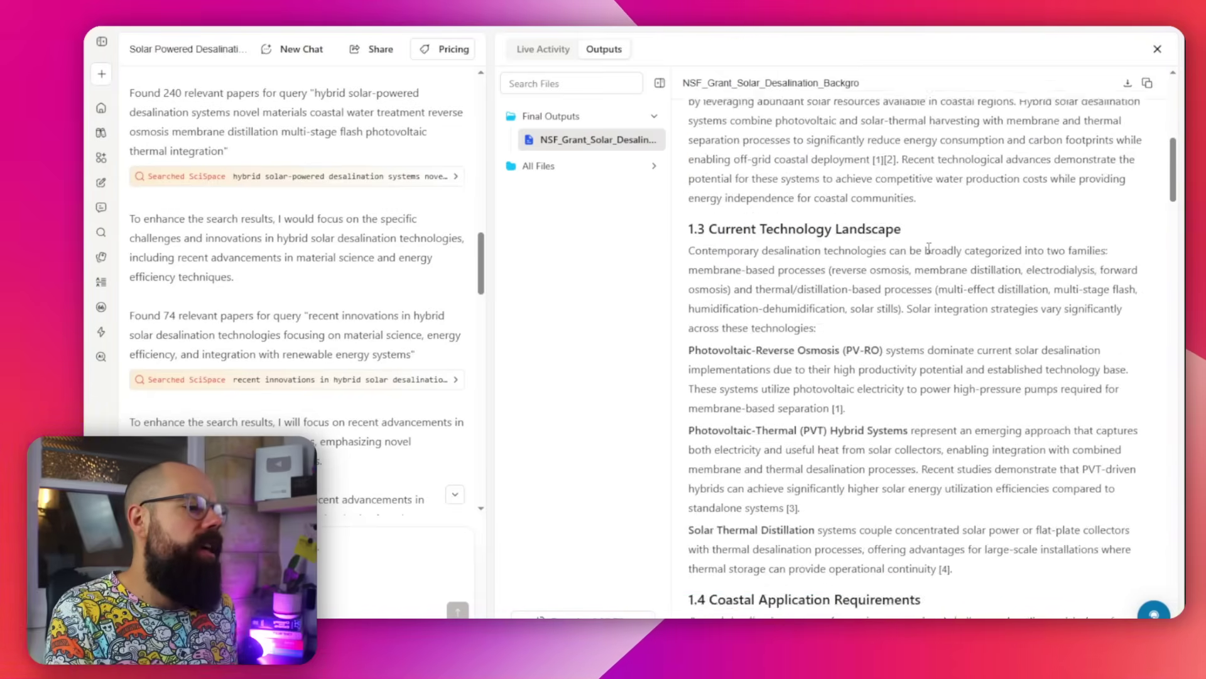
{"action": "scroll", "coordinate": [931, 248], "scroll_direction": "down", "scroll_amount": 5}
{"action": "scroll", "coordinate": [932, 247], "scroll_direction": "down", "scroll_amount": 5}
{"action": "scroll", "coordinate": [925, 254], "scroll_direction": "down", "scroll_amount": 5}
{"action": "scroll", "coordinate": [914, 264], "scroll_direction": "down", "scroll_amount": 5}
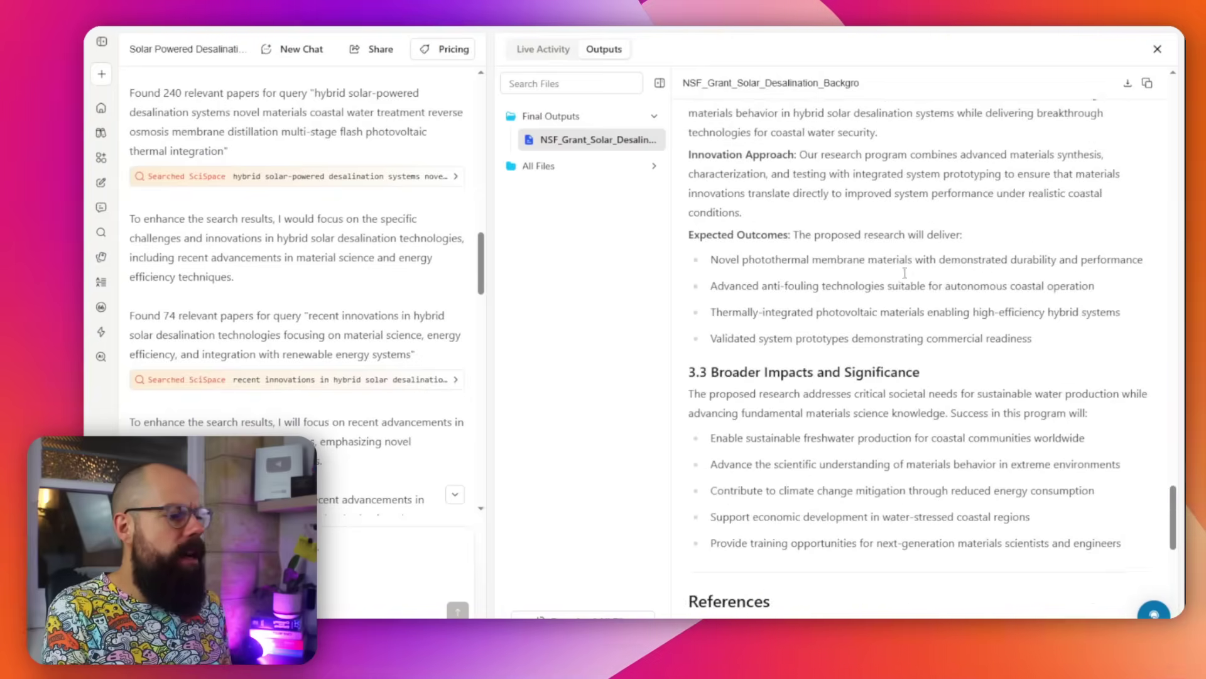
{"action": "scroll", "coordinate": [903, 273], "scroll_direction": "down", "scroll_amount": 5}
{"action": "scroll", "coordinate": [903, 276], "scroll_direction": "down", "scroll_amount": 3}
{"action": "scroll", "coordinate": [903, 279], "scroll_direction": "up", "scroll_amount": 5}
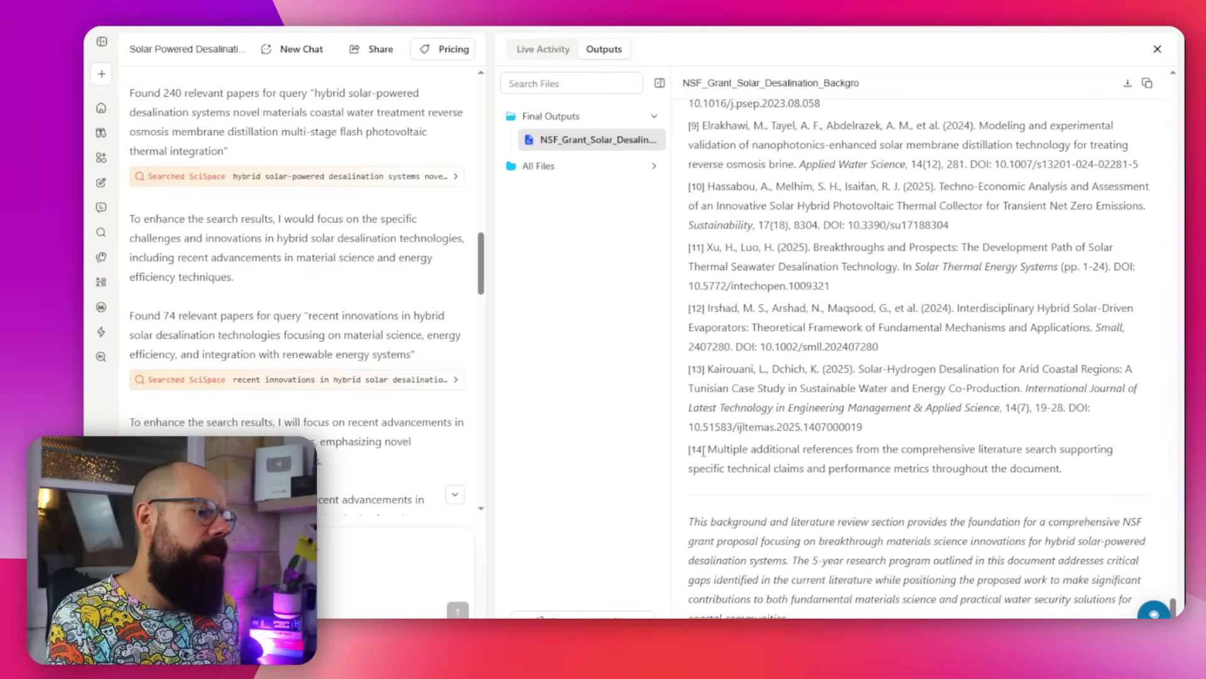
{"action": "left_click_drag", "start_coordinate": [1173, 608], "coordinate": [1161, 80]}
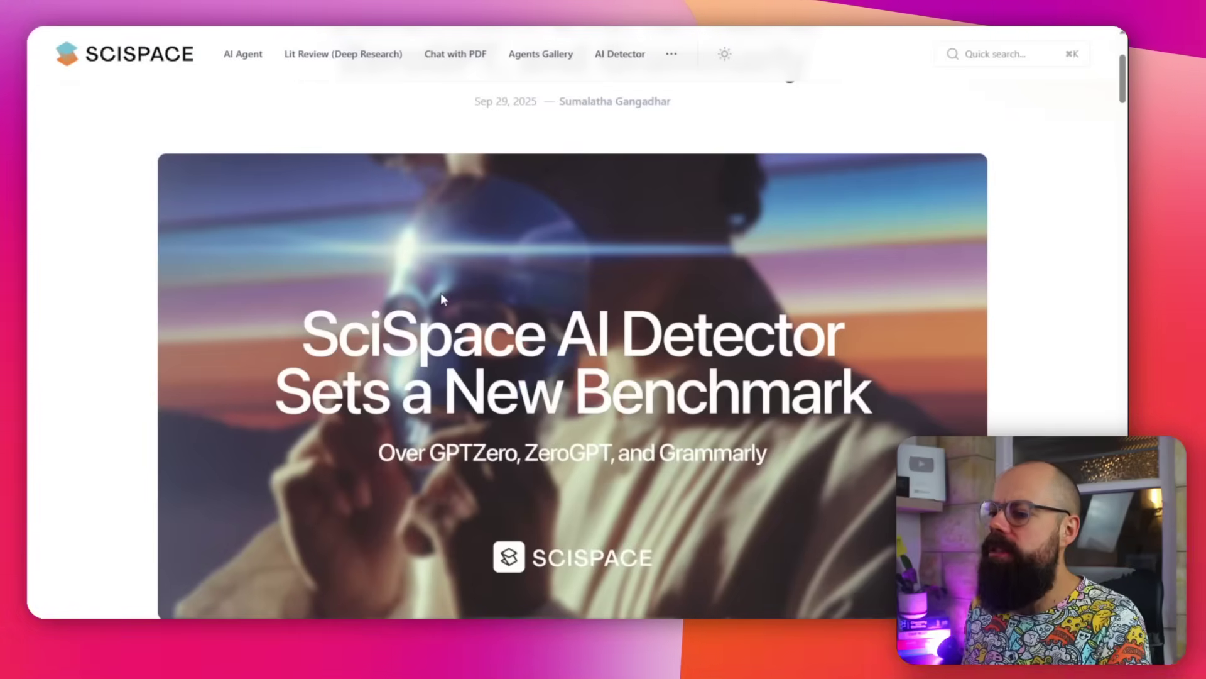
{"action": "scroll", "coordinate": [513, 278], "scroll_direction": "down", "scroll_amount": 1}
{"action": "scroll", "coordinate": [514, 276], "scroll_direction": "down", "scroll_amount": 2}
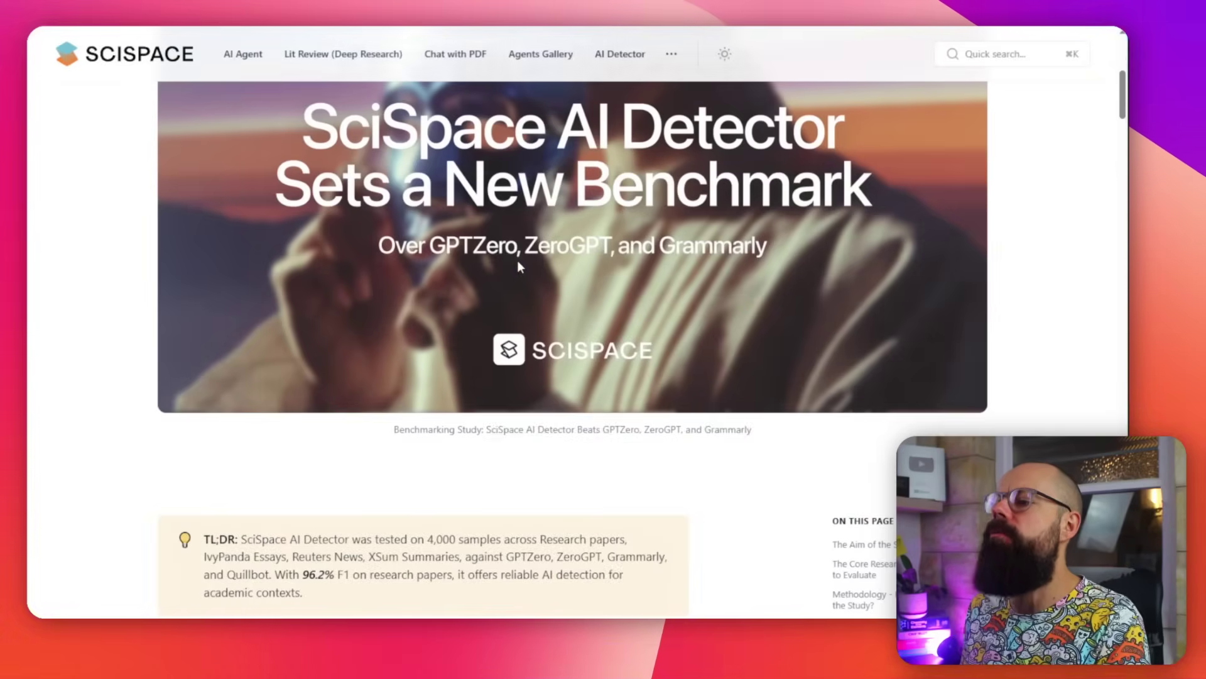
{"action": "scroll", "coordinate": [519, 264], "scroll_direction": "down", "scroll_amount": 2}
{"action": "scroll", "coordinate": [526, 271], "scroll_direction": "down", "scroll_amount": 3}
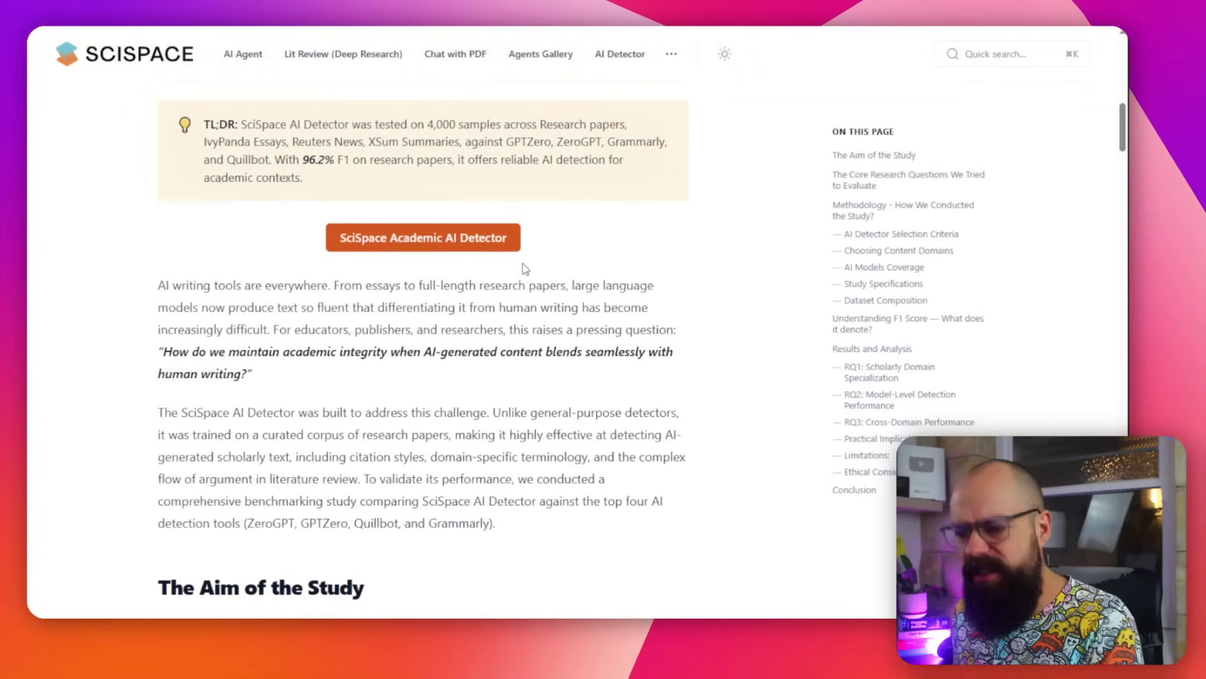
{"action": "scroll", "coordinate": [525, 271], "scroll_direction": "down", "scroll_amount": 2}
{"action": "scroll", "coordinate": [524, 264], "scroll_direction": "down", "scroll_amount": 3}
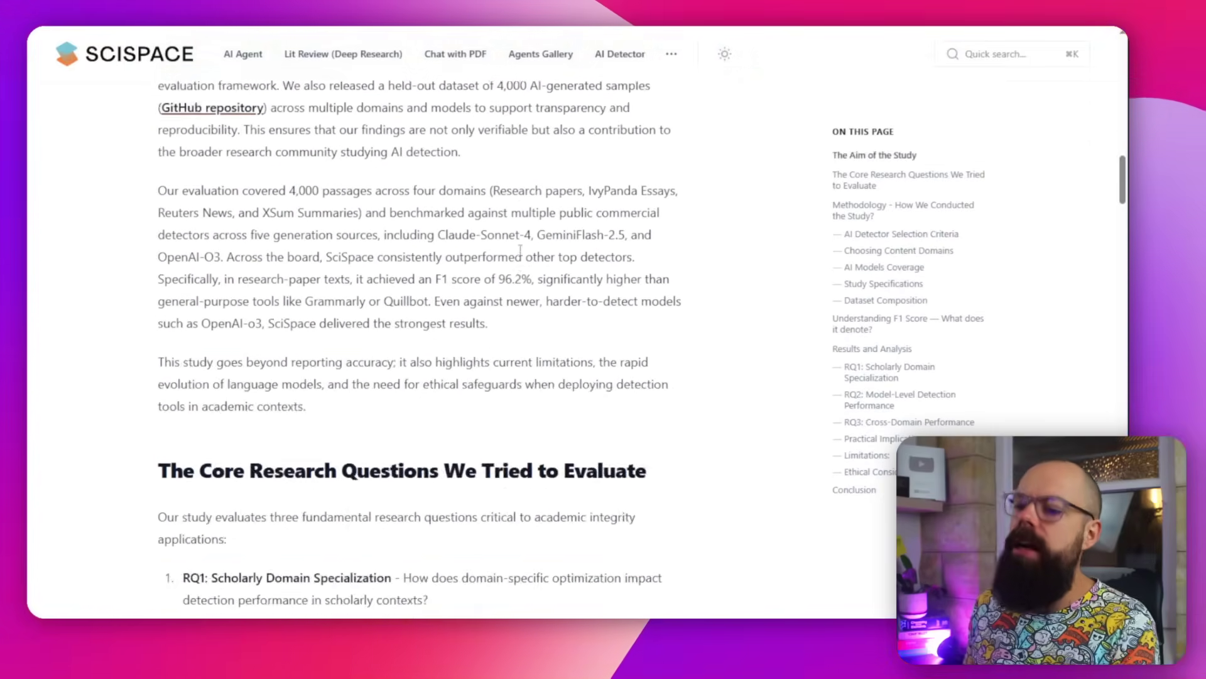
{"action": "scroll", "coordinate": [520, 251], "scroll_direction": "down", "scroll_amount": 4}
{"action": "scroll", "coordinate": [520, 251], "scroll_direction": "down", "scroll_amount": 4}
{"action": "scroll", "coordinate": [518, 246], "scroll_direction": "down", "scroll_amount": 3}
{"action": "scroll", "coordinate": [518, 244], "scroll_direction": "down", "scroll_amount": 2}
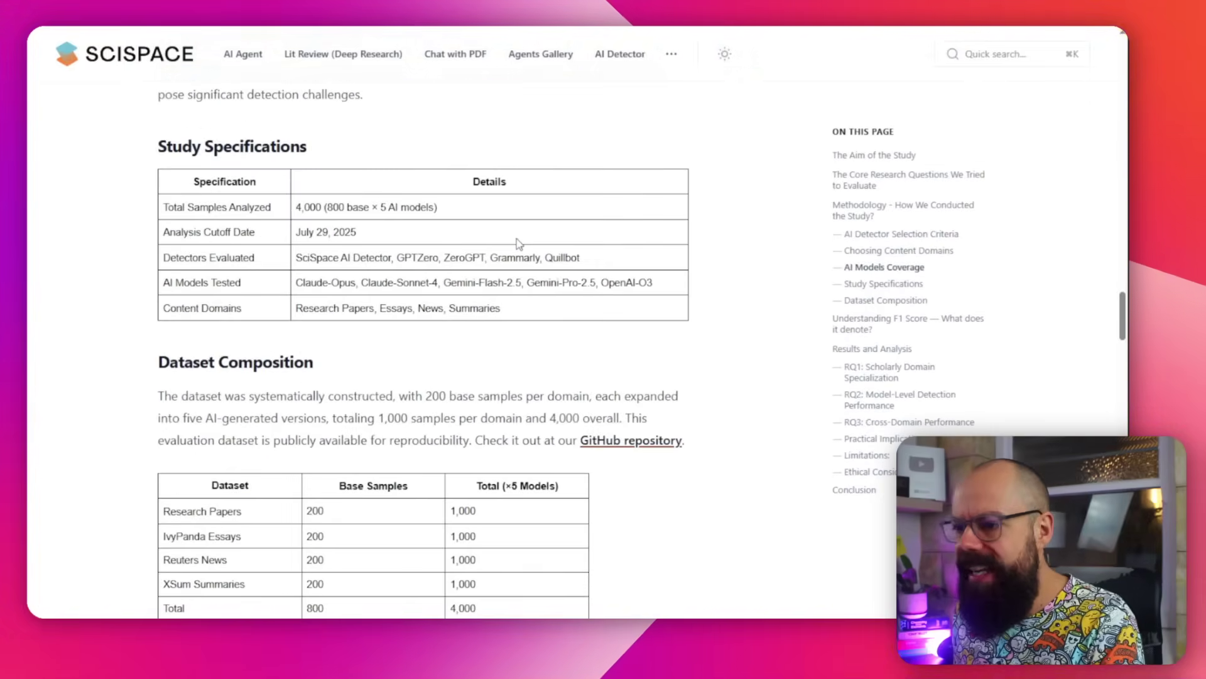
{"action": "scroll", "coordinate": [500, 256], "scroll_direction": "down", "scroll_amount": 3}
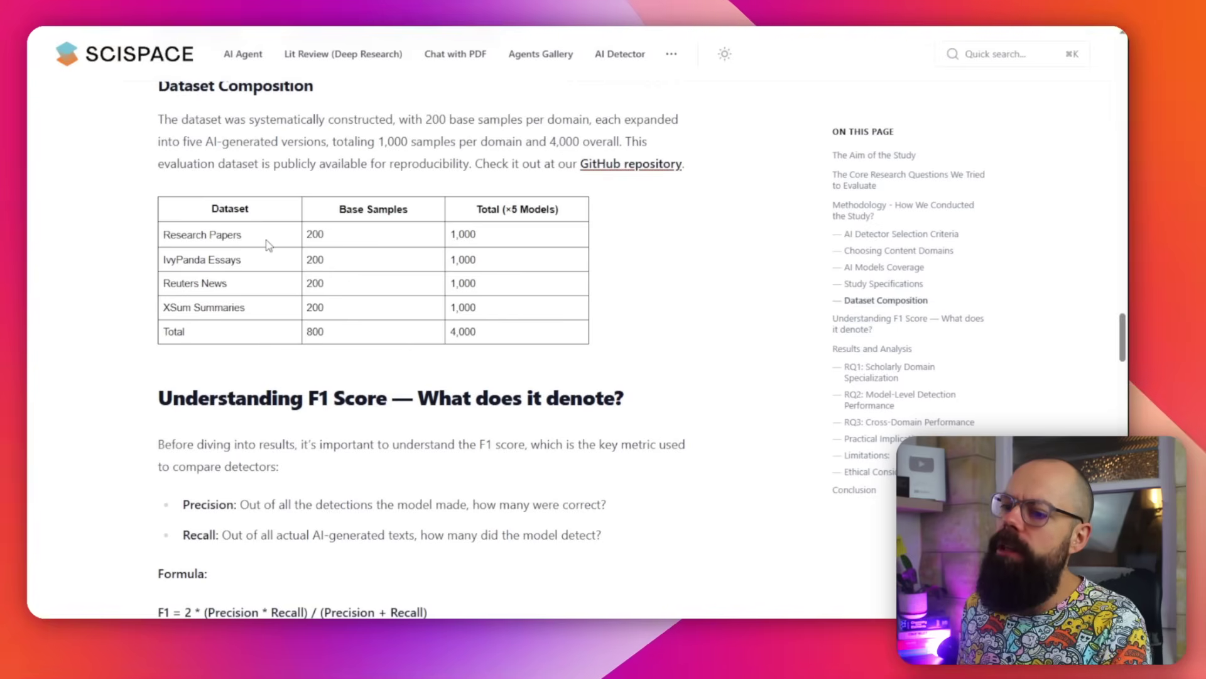
{"action": "scroll", "coordinate": [311, 255], "scroll_direction": "down", "scroll_amount": 2}
{"action": "scroll", "coordinate": [307, 247], "scroll_direction": "down", "scroll_amount": 6}
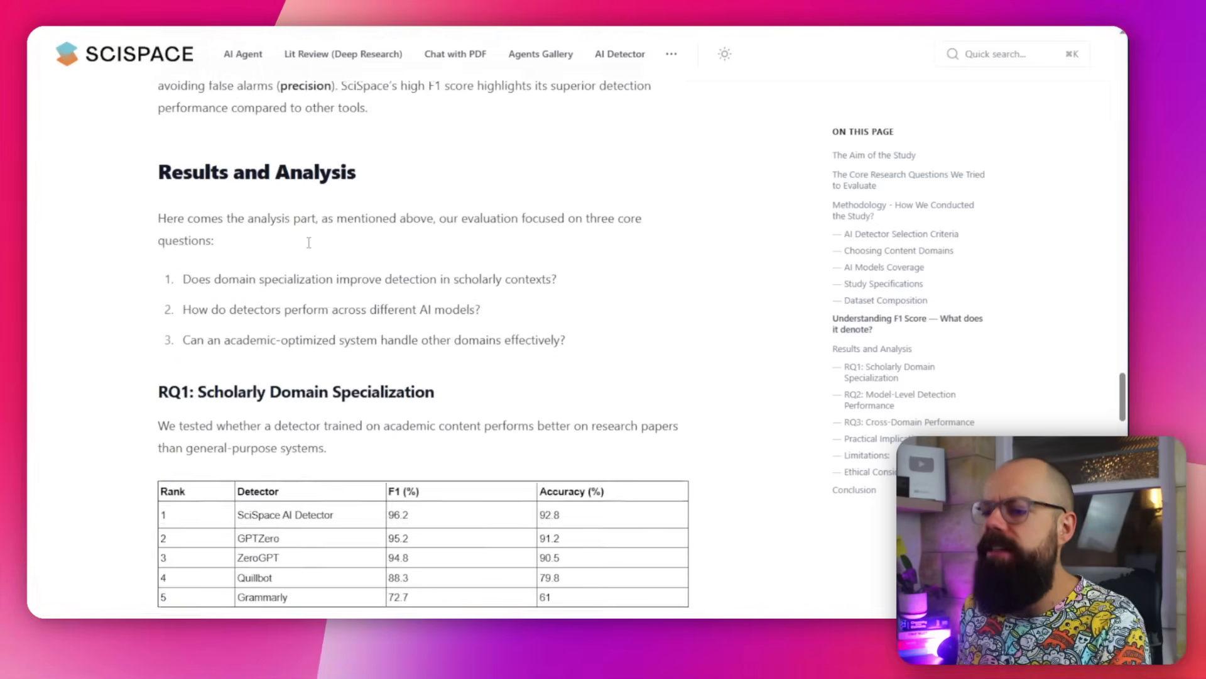
{"action": "scroll", "coordinate": [308, 242], "scroll_direction": "down", "scroll_amount": 4}
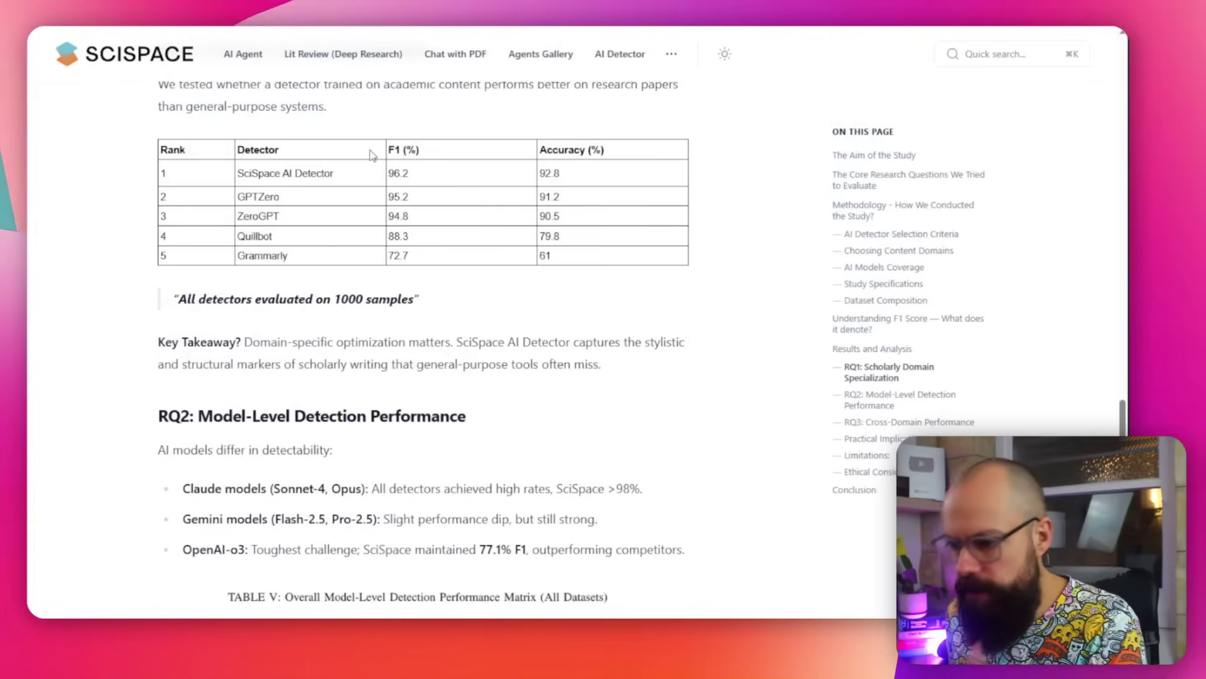
{"action": "scroll", "coordinate": [372, 156], "scroll_direction": "down", "scroll_amount": 2}
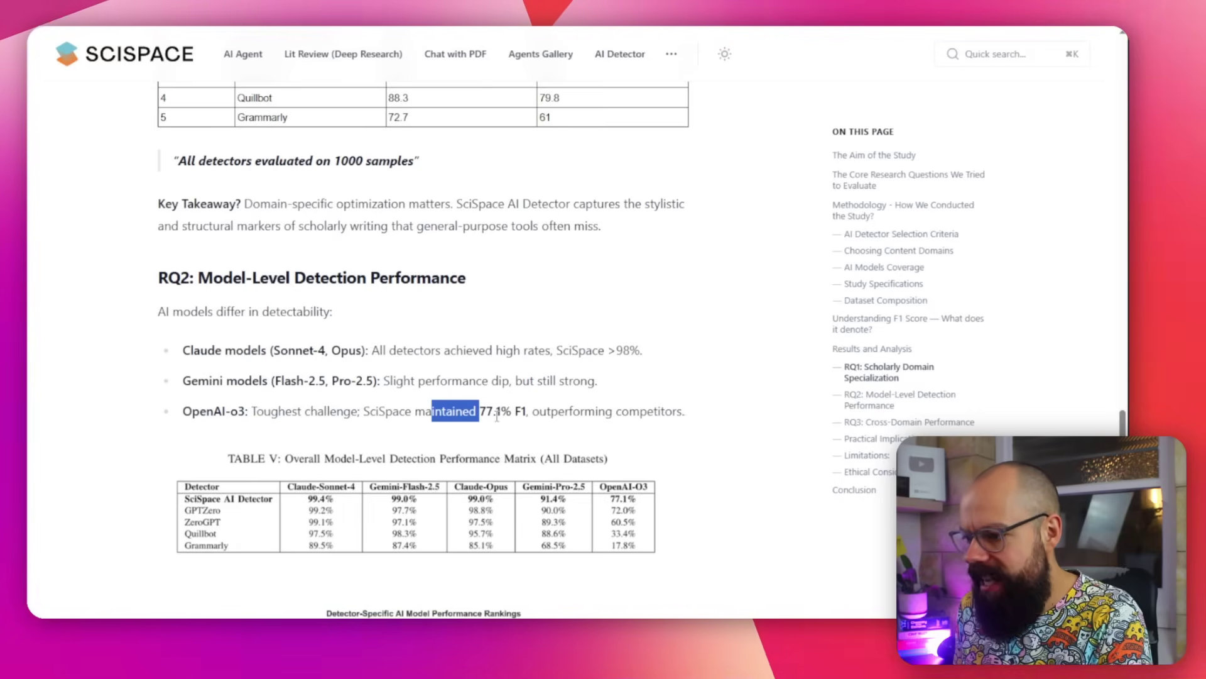
{"action": "scroll", "coordinate": [454, 337], "scroll_direction": "down", "scroll_amount": 1}
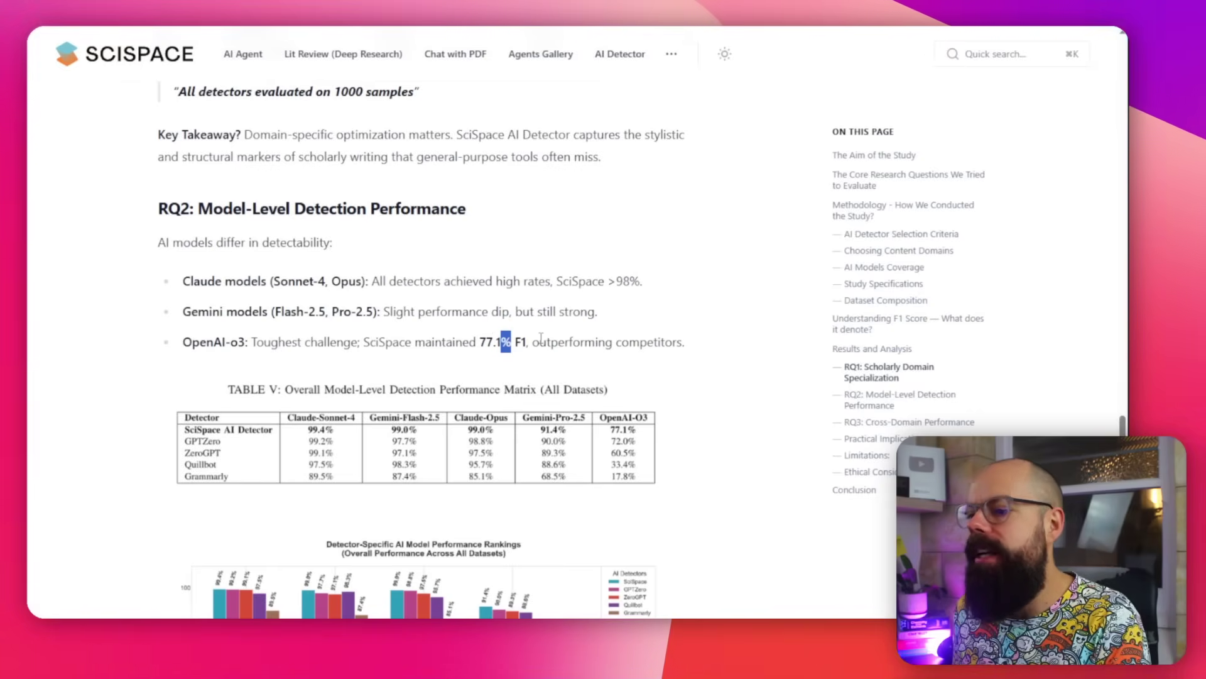
{"action": "scroll", "coordinate": [540, 337], "scroll_direction": "down", "scroll_amount": 1}
{"action": "scroll", "coordinate": [206, 360], "scroll_direction": "down", "scroll_amount": 1}
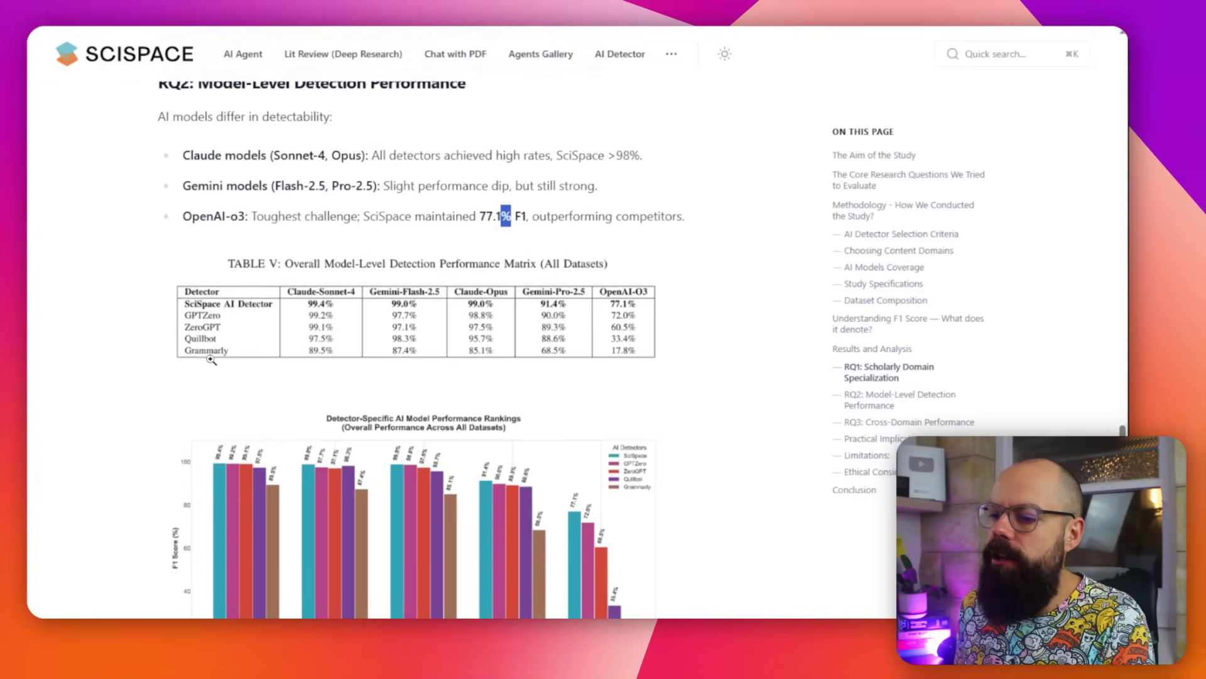
{"action": "scroll", "coordinate": [212, 356], "scroll_direction": "down", "scroll_amount": 1}
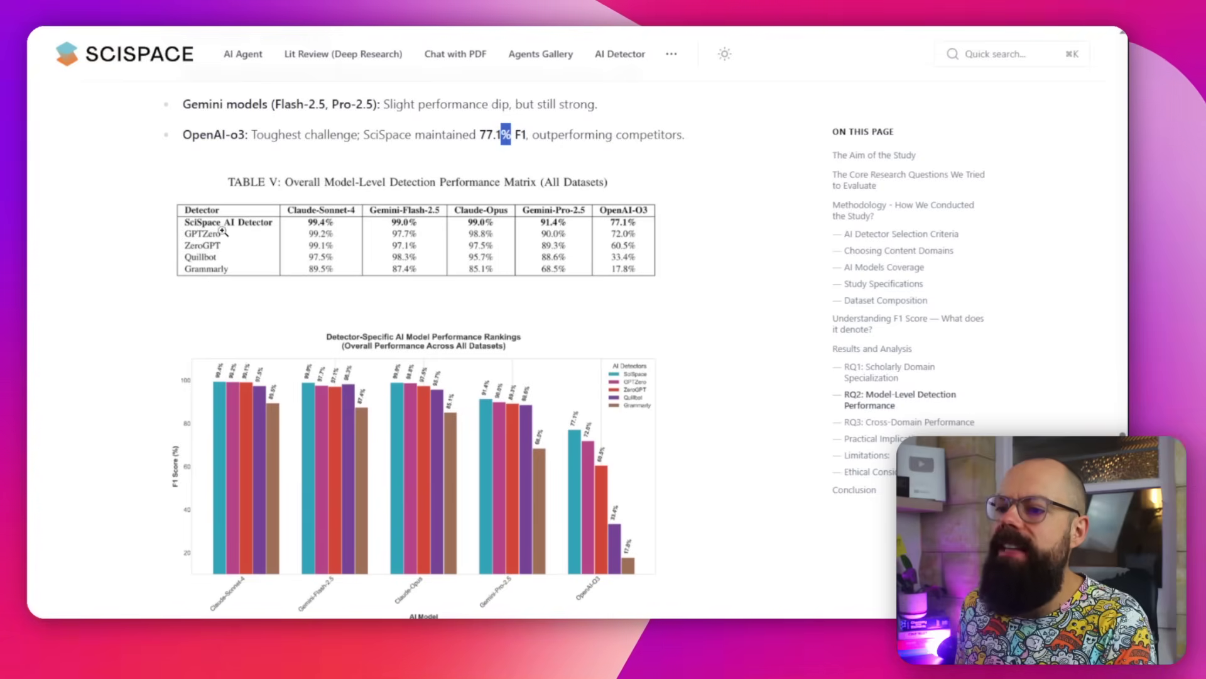